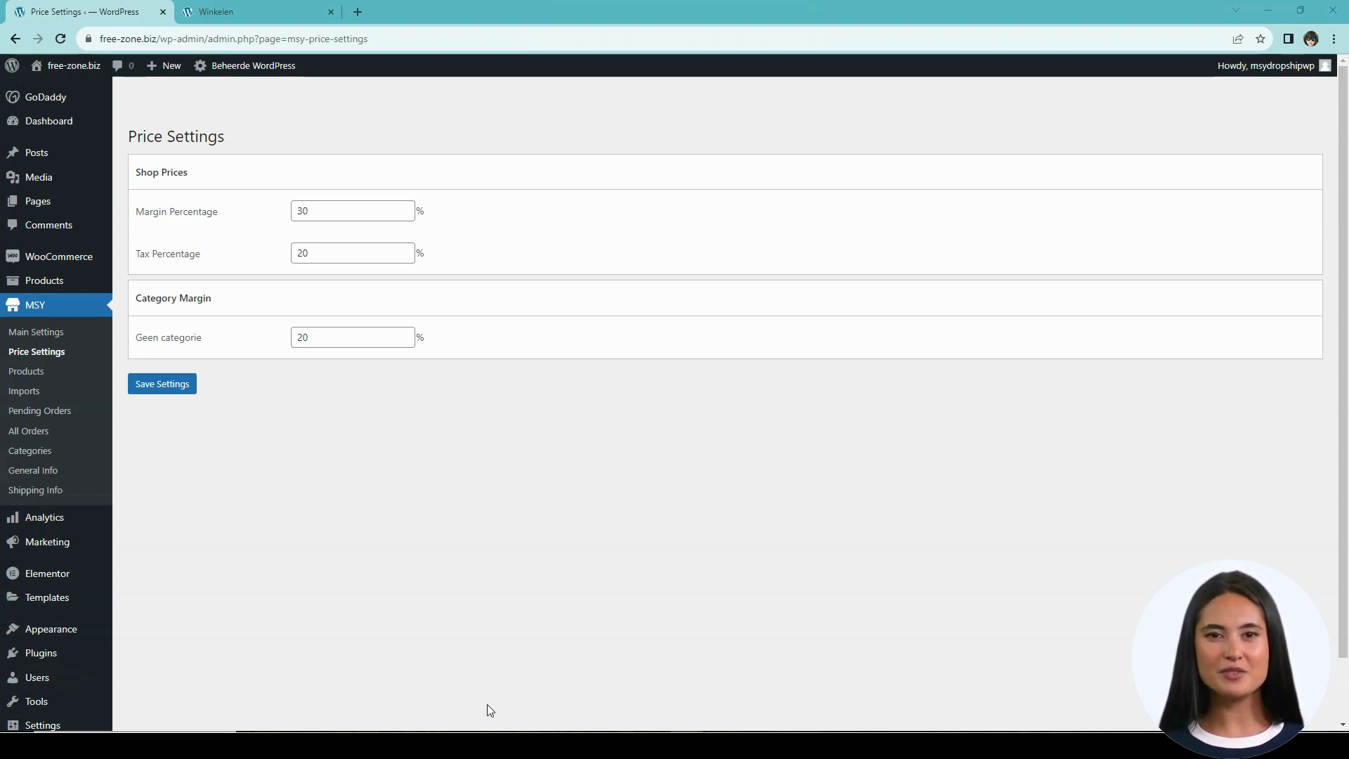
# - Open the MSY Products list showing all 845 supplier products
pyautogui.click(37, 391)
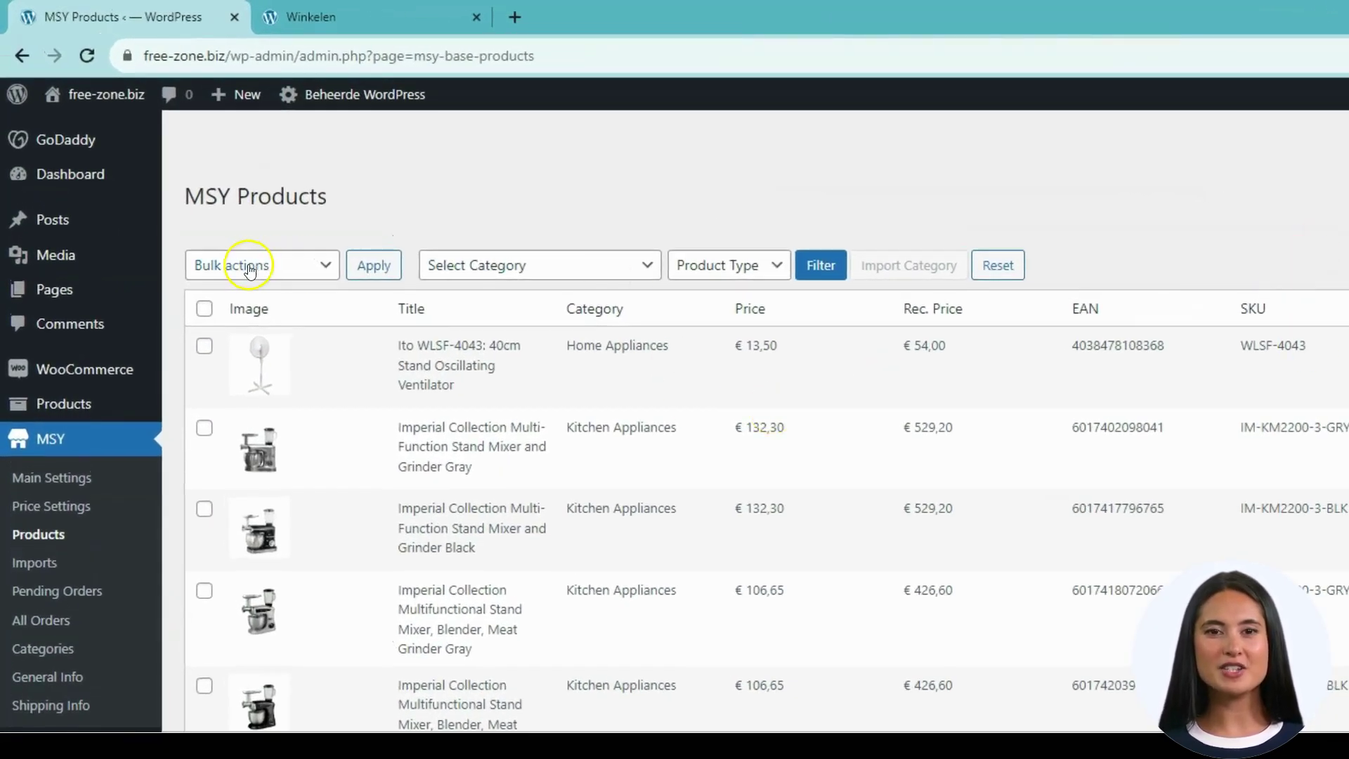
# - Look over the bulk action and category filter options without applying any
pyautogui.click(246, 268)
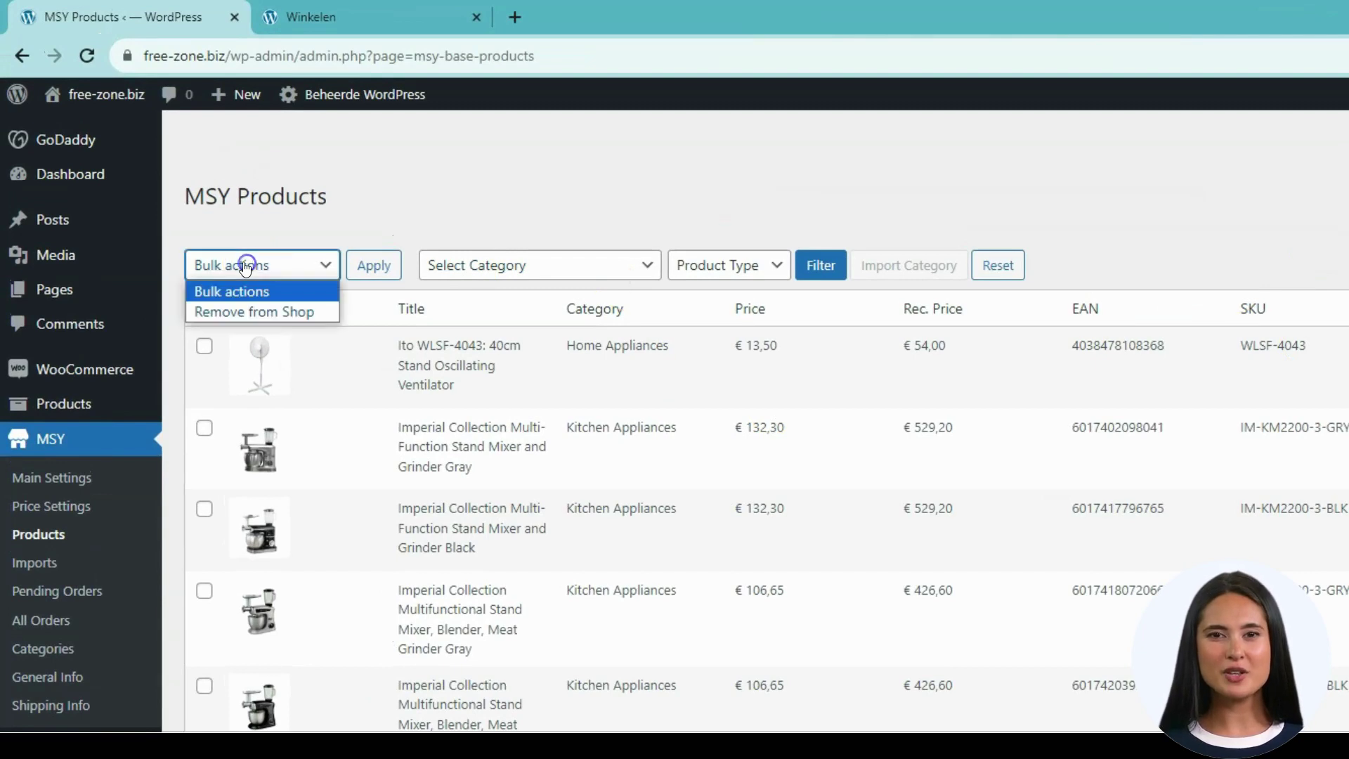
pyautogui.click(356, 217)
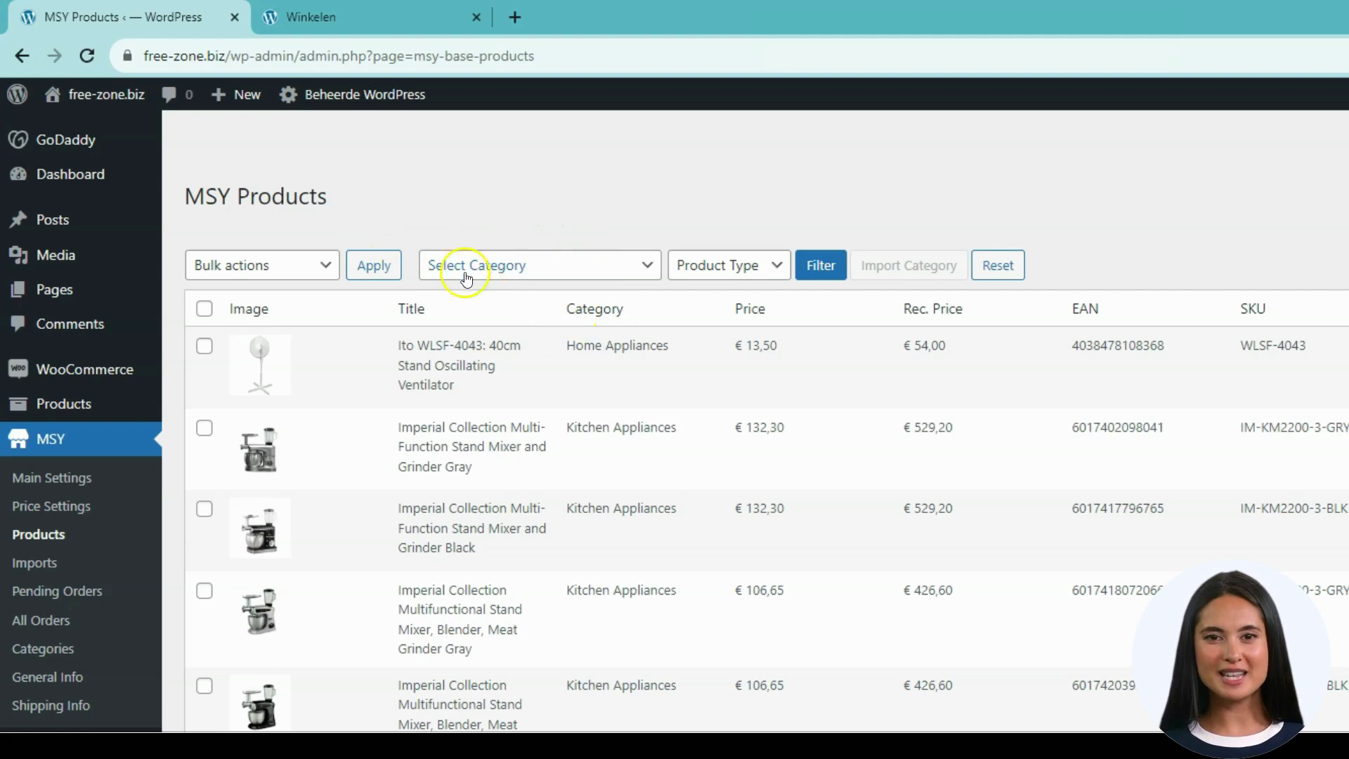
pyautogui.click(500, 270)
pyautogui.click(496, 268)
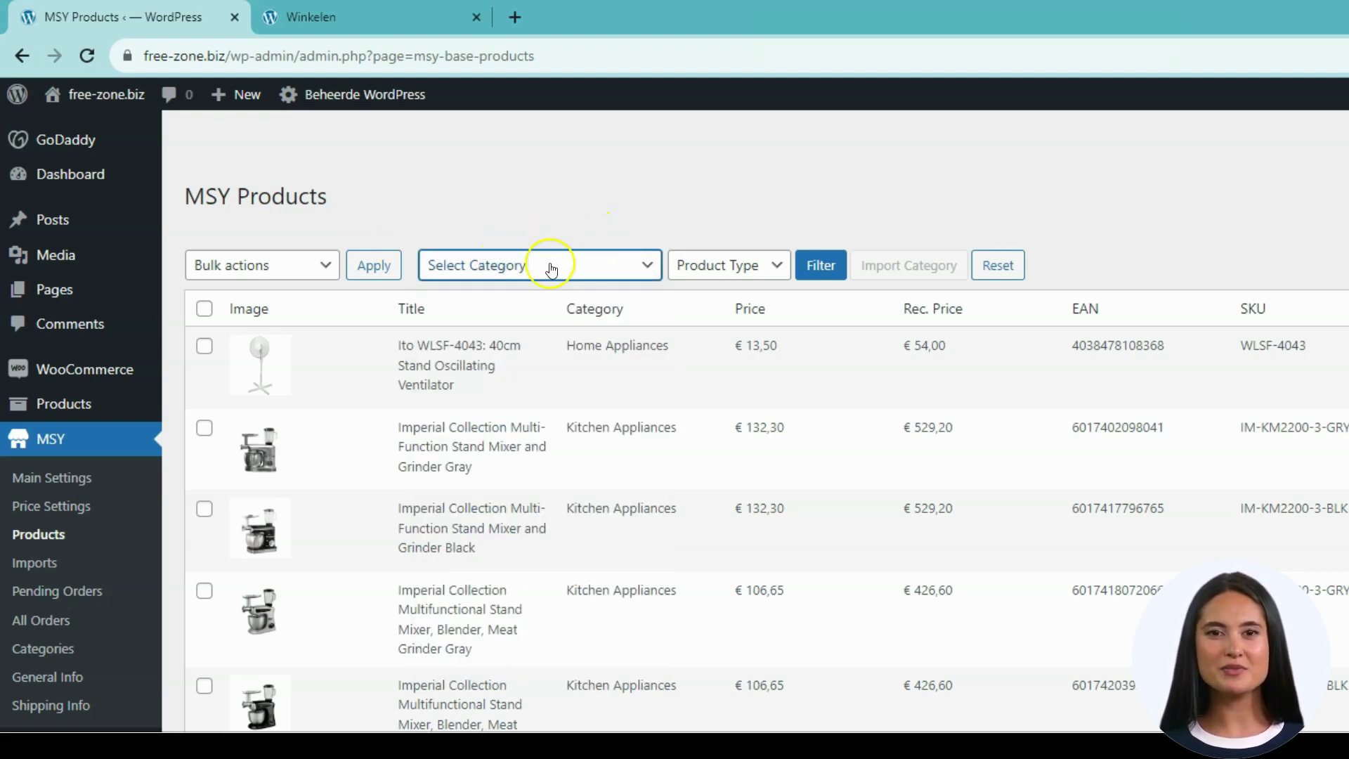
# - Filter the list to Imported products (84 items), then switch the filter to Non Imported
pyautogui.click(724, 267)
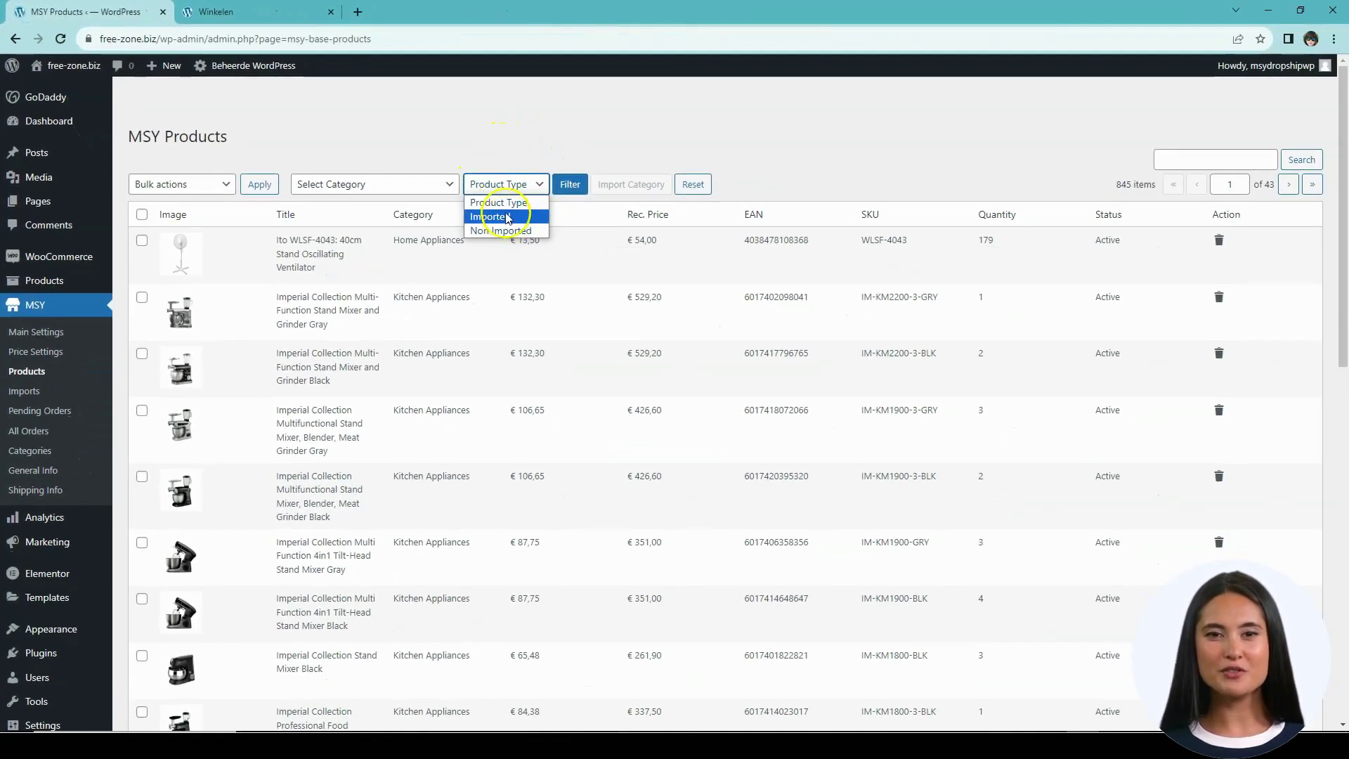
pyautogui.click(506, 216)
pyautogui.click(563, 184)
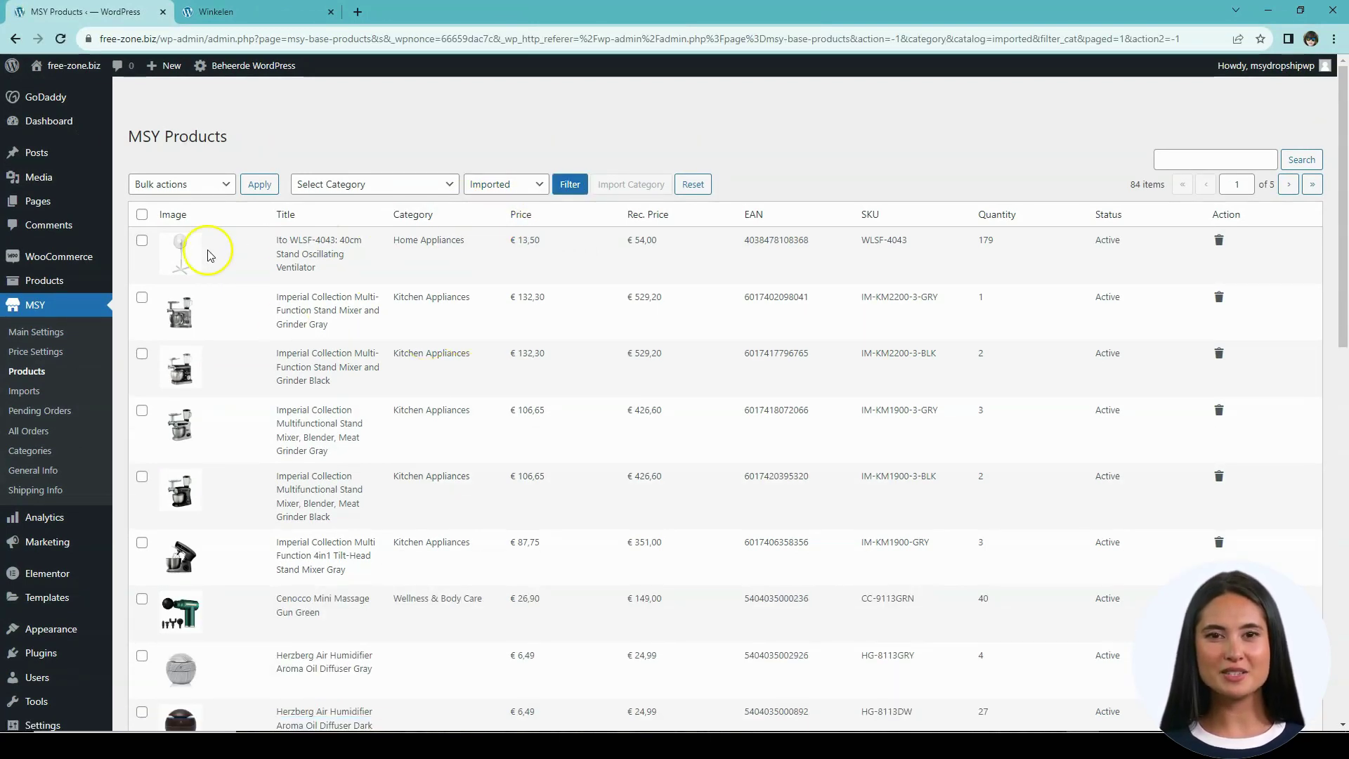
pyautogui.click(501, 185)
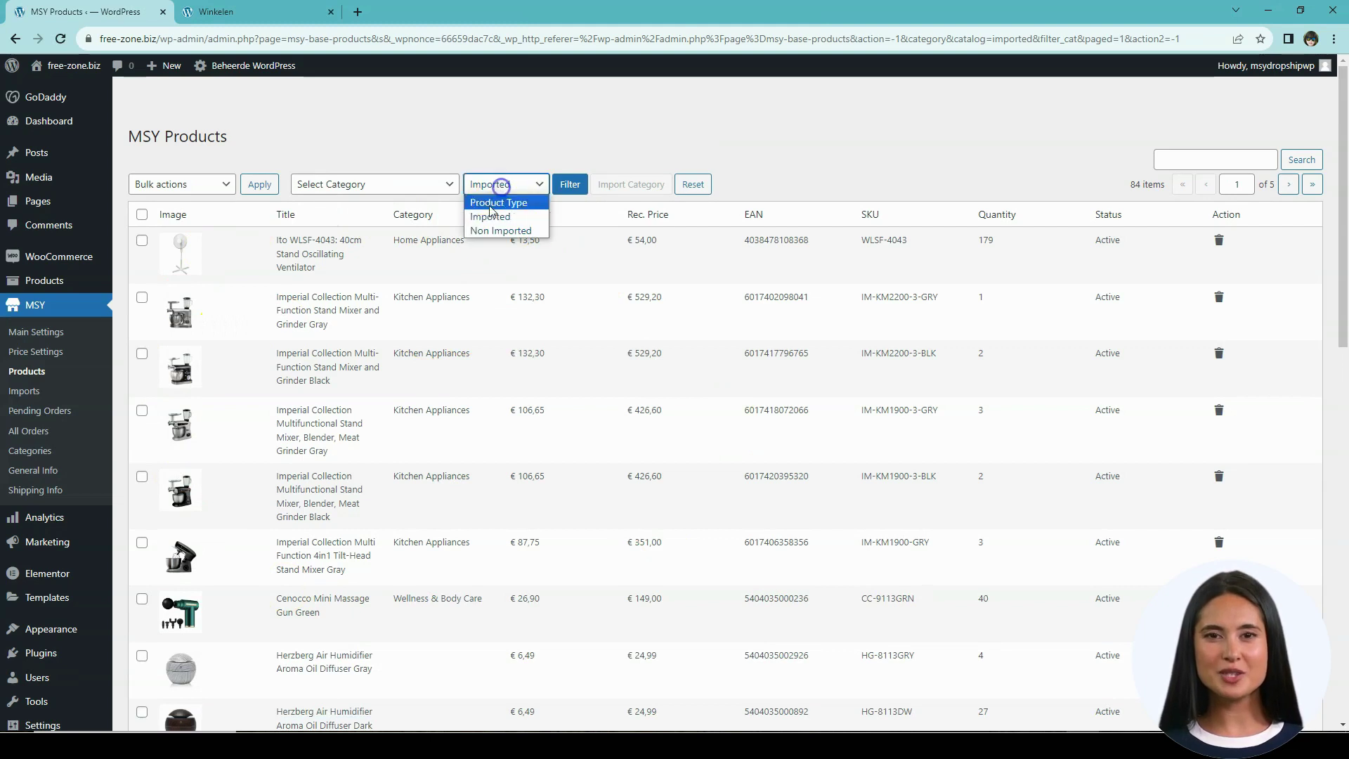
pyautogui.click(497, 231)
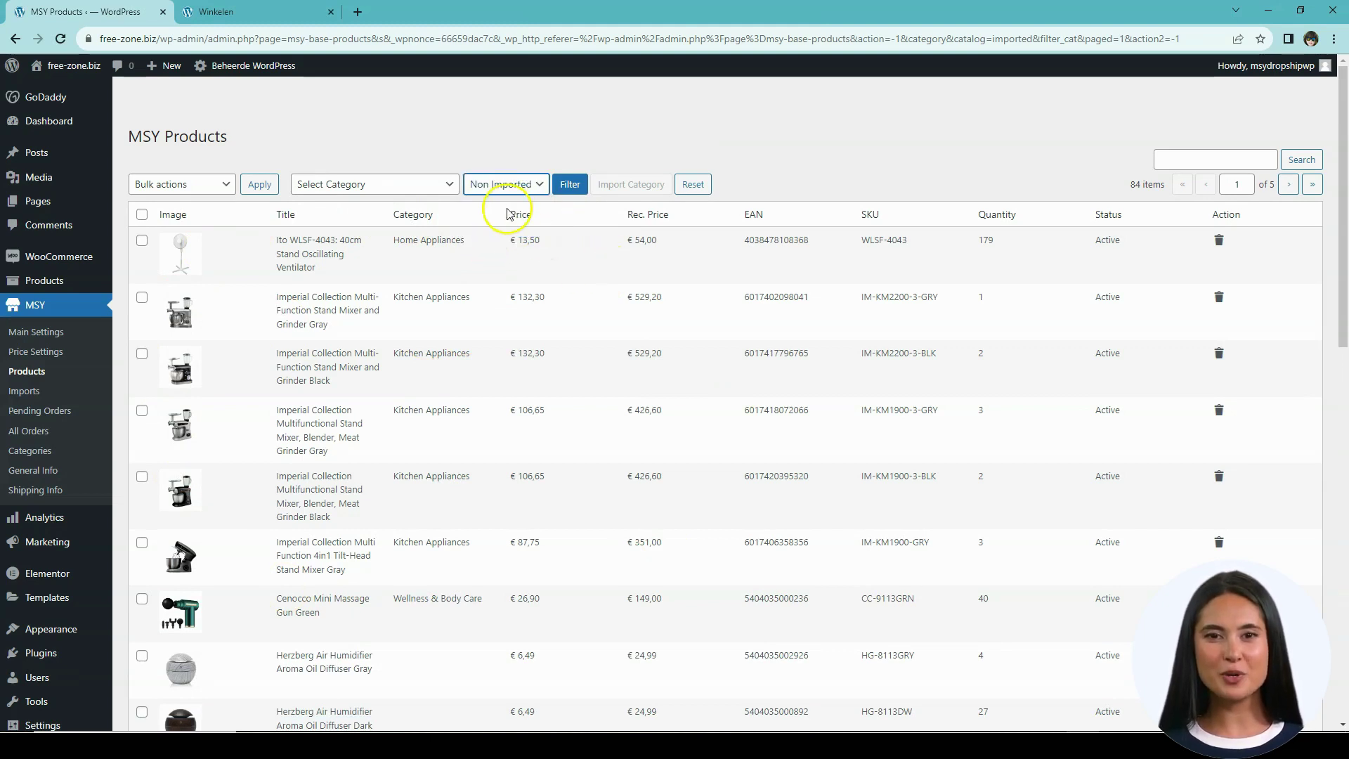
pyautogui.click(571, 186)
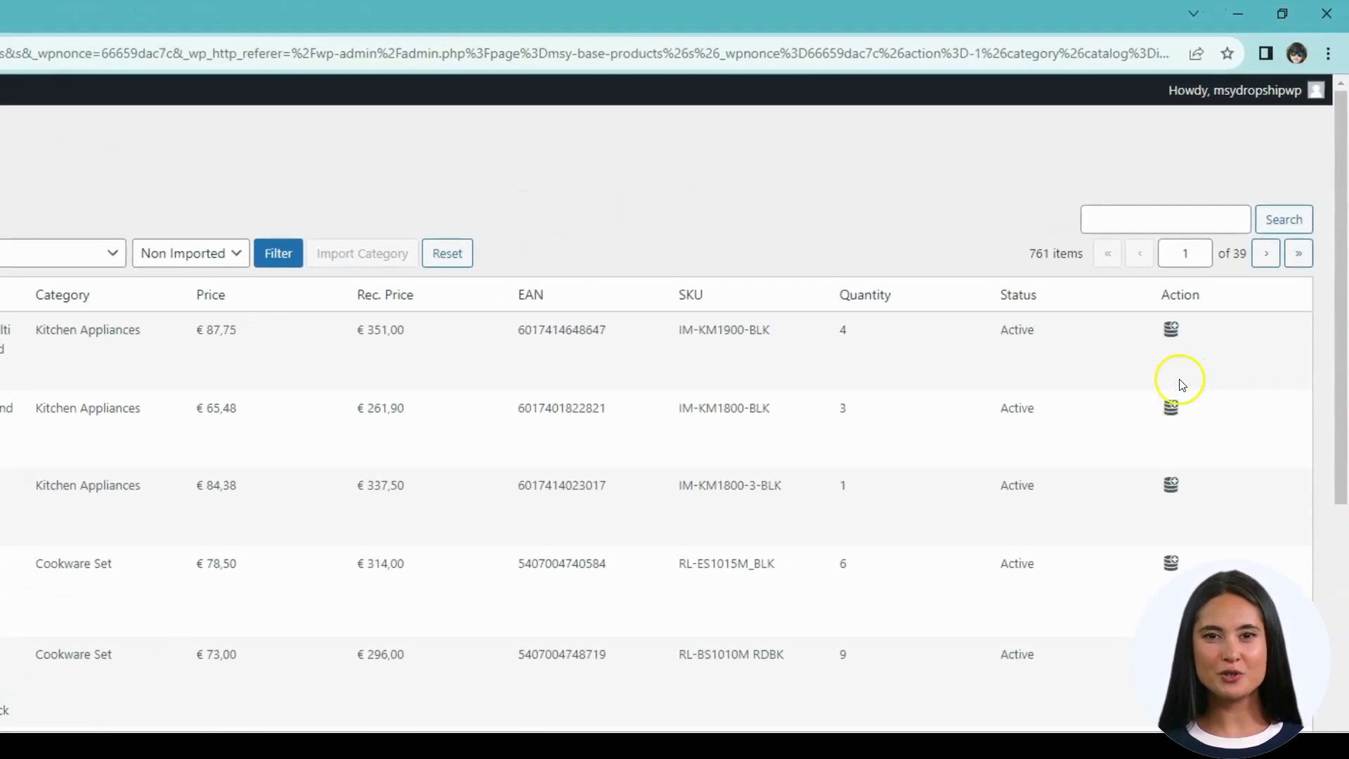
# - Import the Imperial Collection 4in1 Tilt-Head Stand Mixer and dismiss the success alert
pyautogui.click(1171, 335)
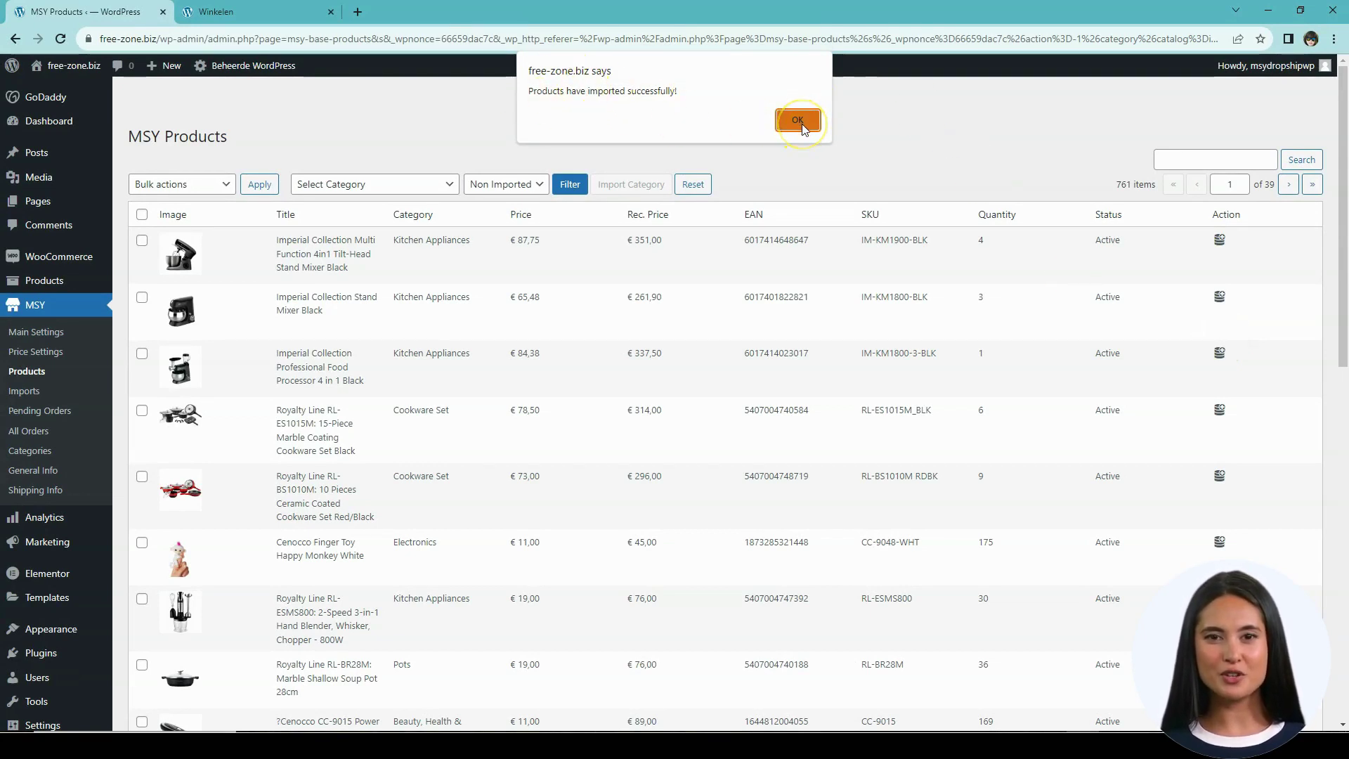
pyautogui.moveTo(588, 94); pyautogui.dragTo(623, 93)
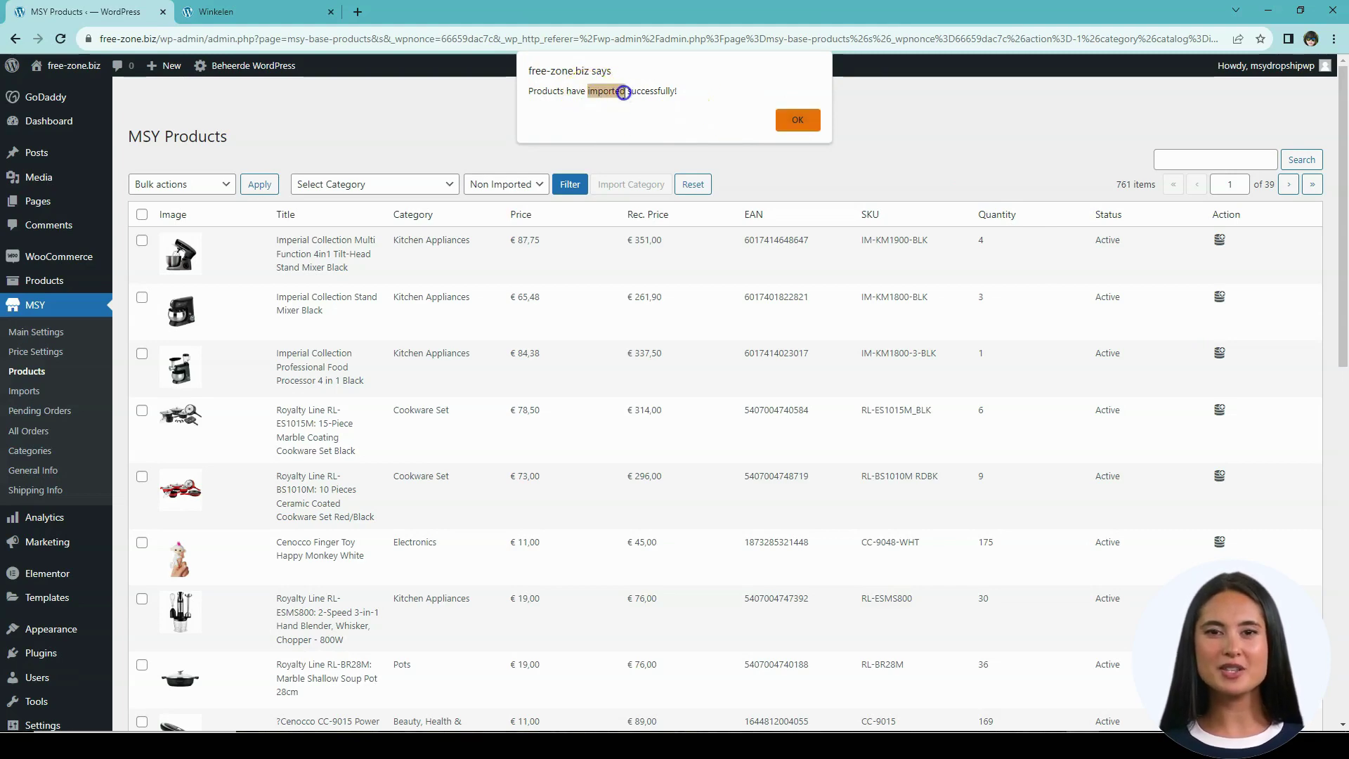
pyautogui.click(797, 120)
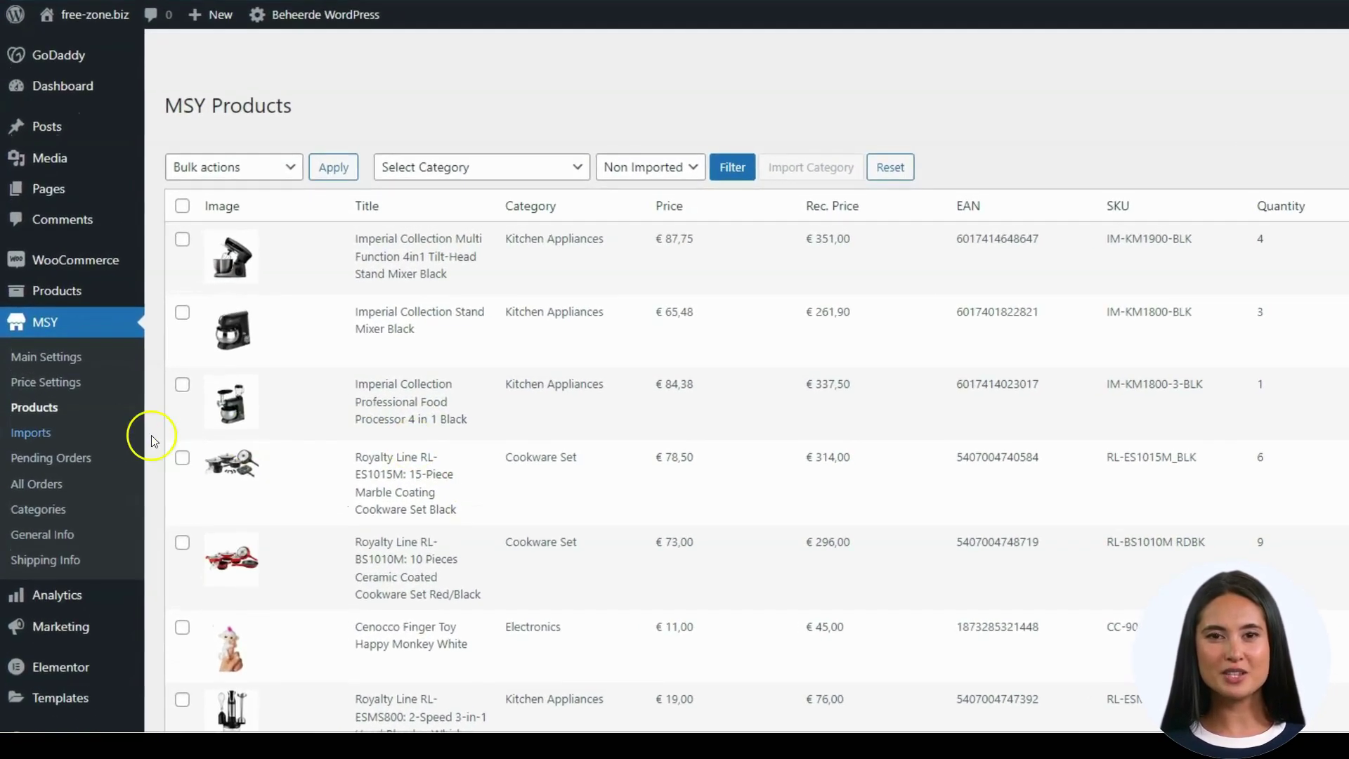
pyautogui.click(30, 433)
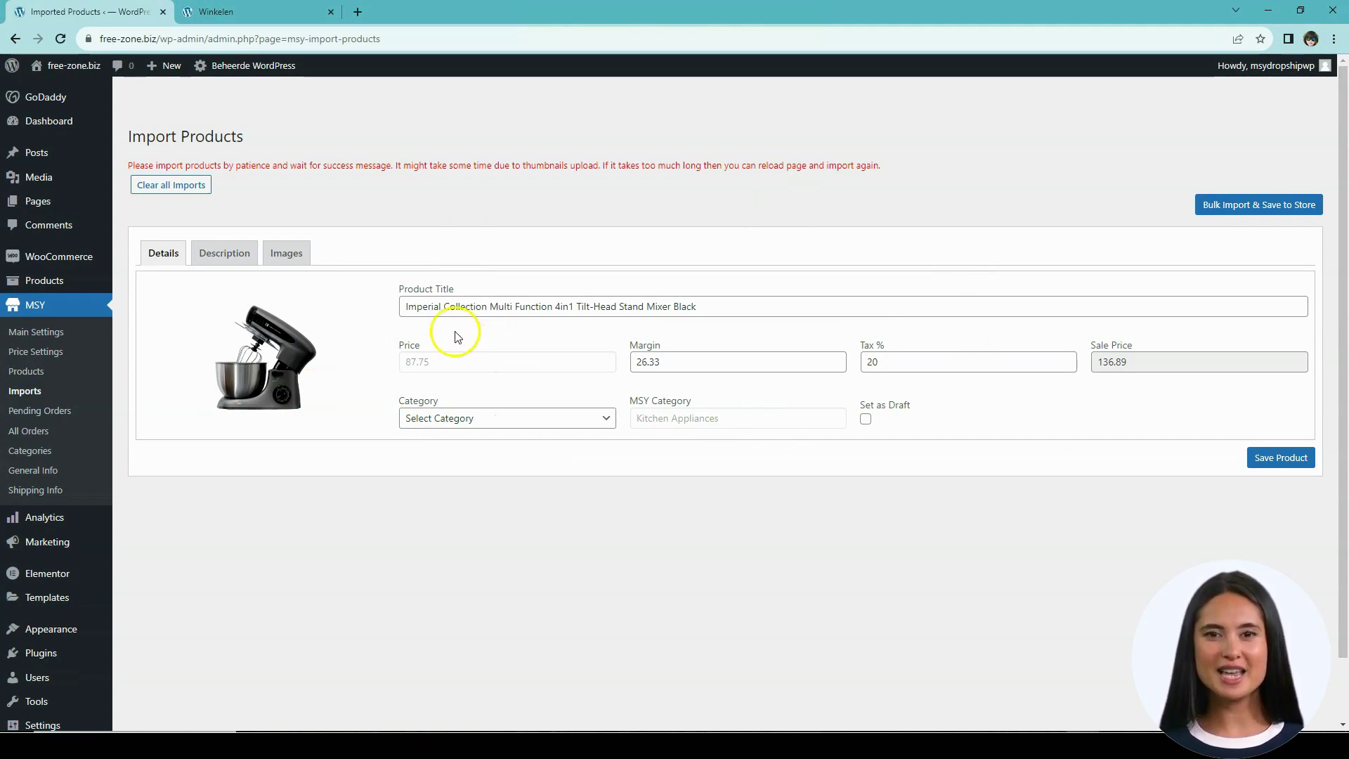
# - Review the stand mixer's title, 87.75 supplier price and margin on the Import Products page
pyautogui.moveTo(389, 296); pyautogui.dragTo(453, 292)
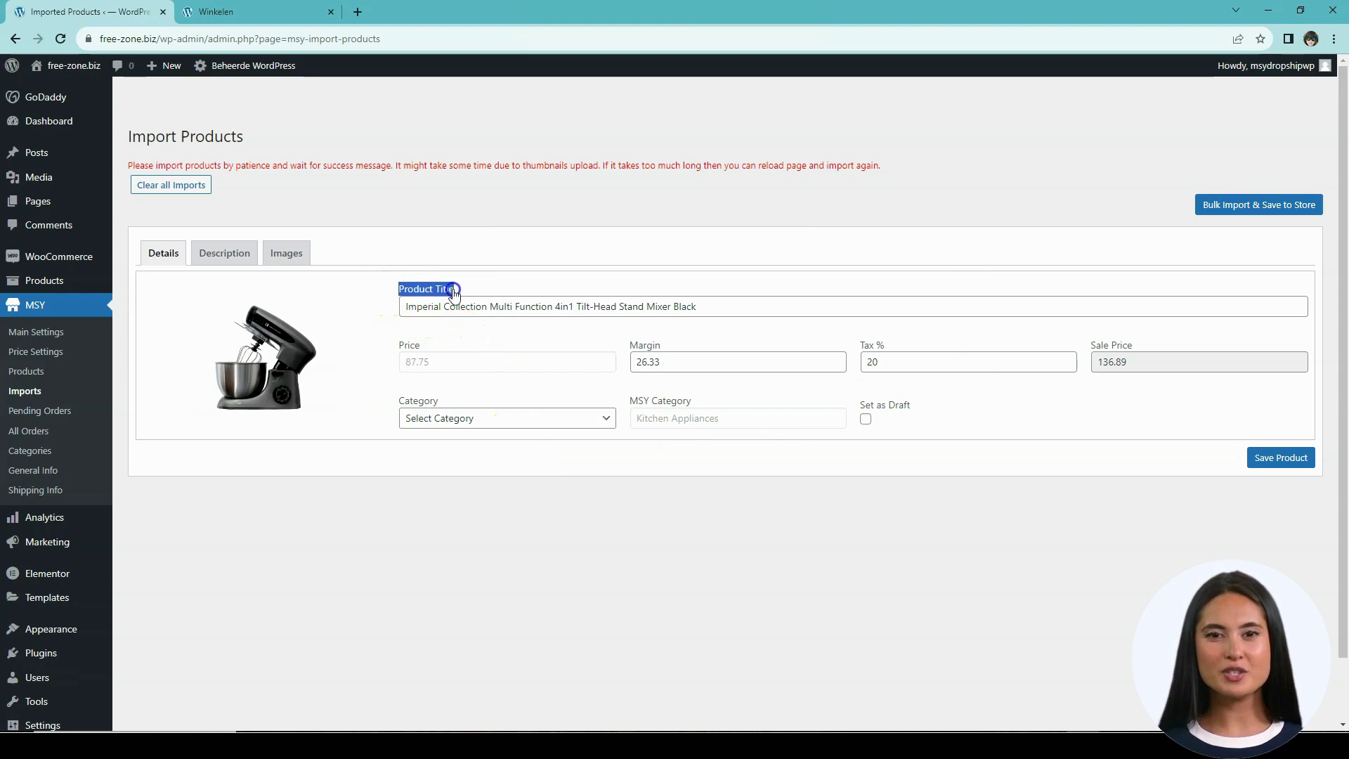
pyautogui.click(541, 343)
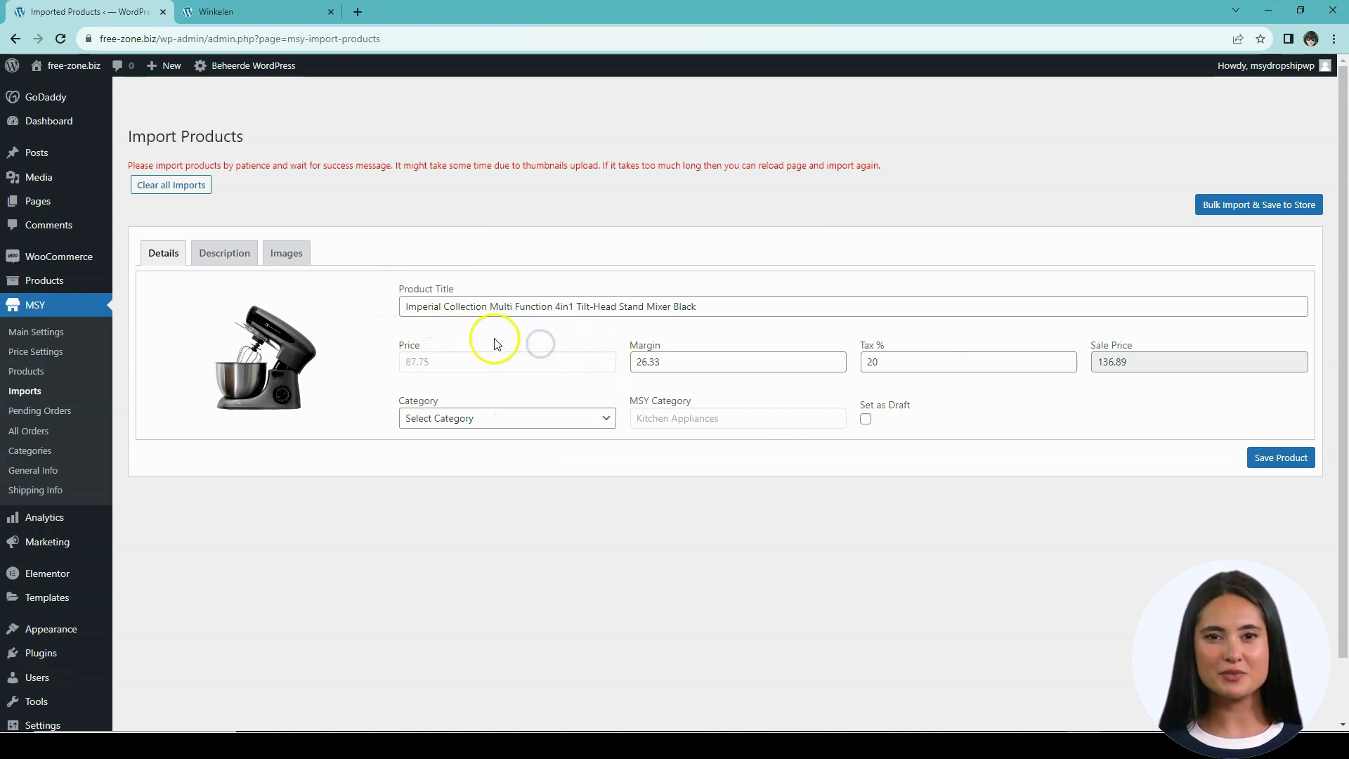
pyautogui.moveTo(405, 364); pyautogui.dragTo(452, 357)
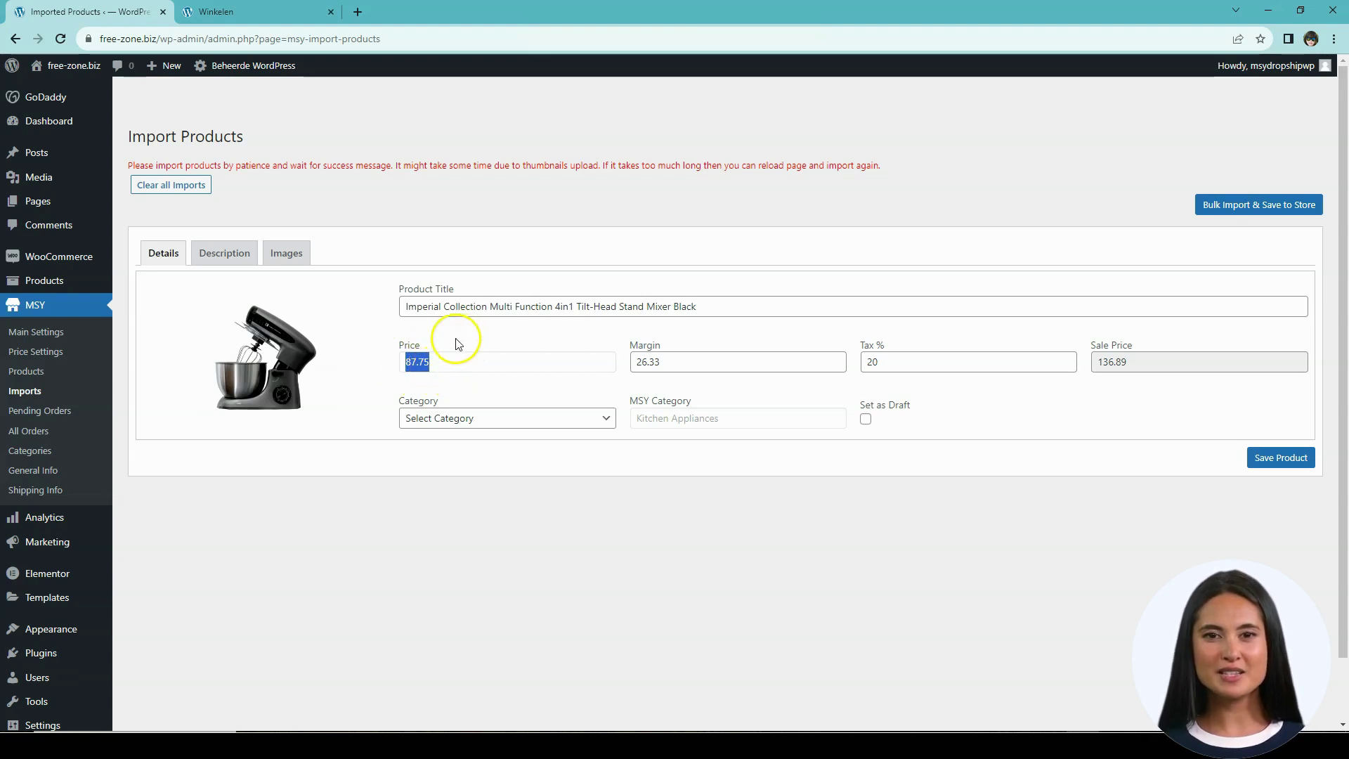
pyautogui.click(526, 336)
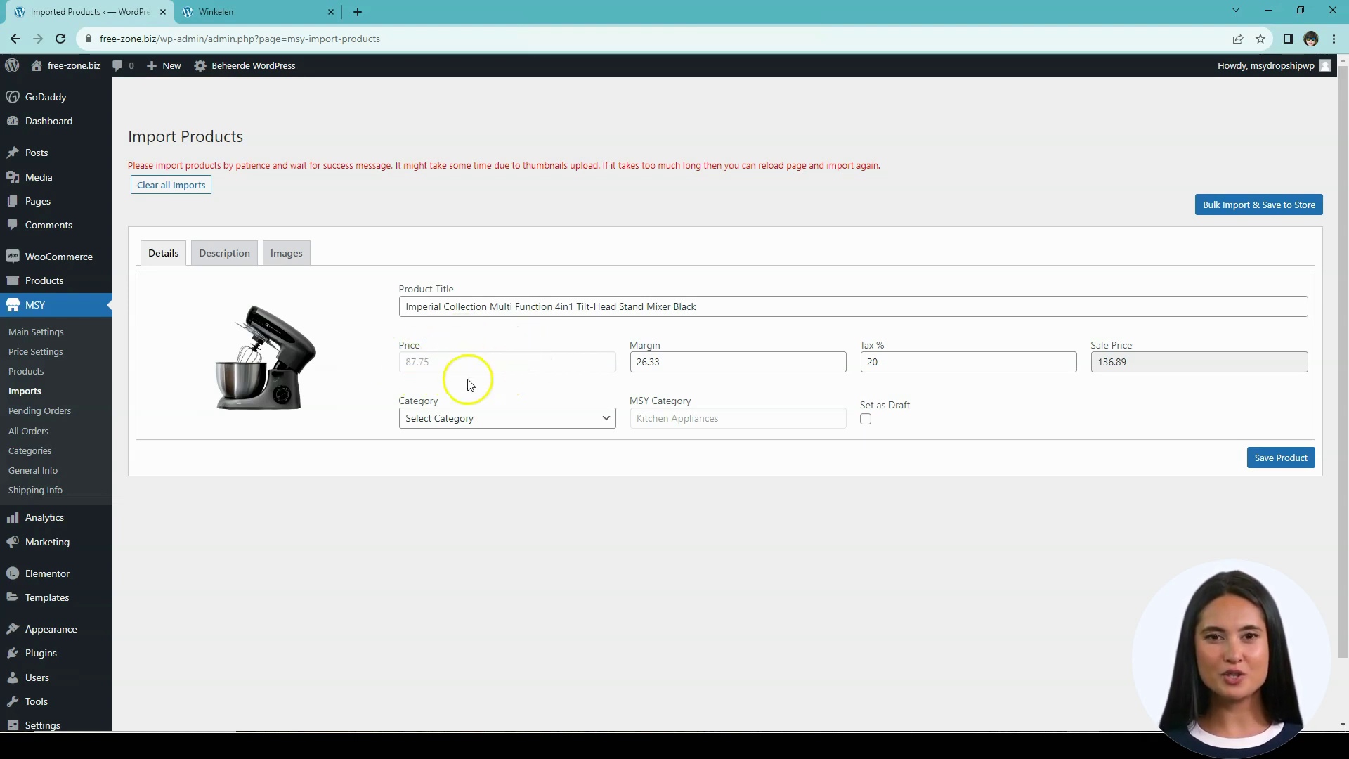
pyautogui.doubleClick(629, 347)
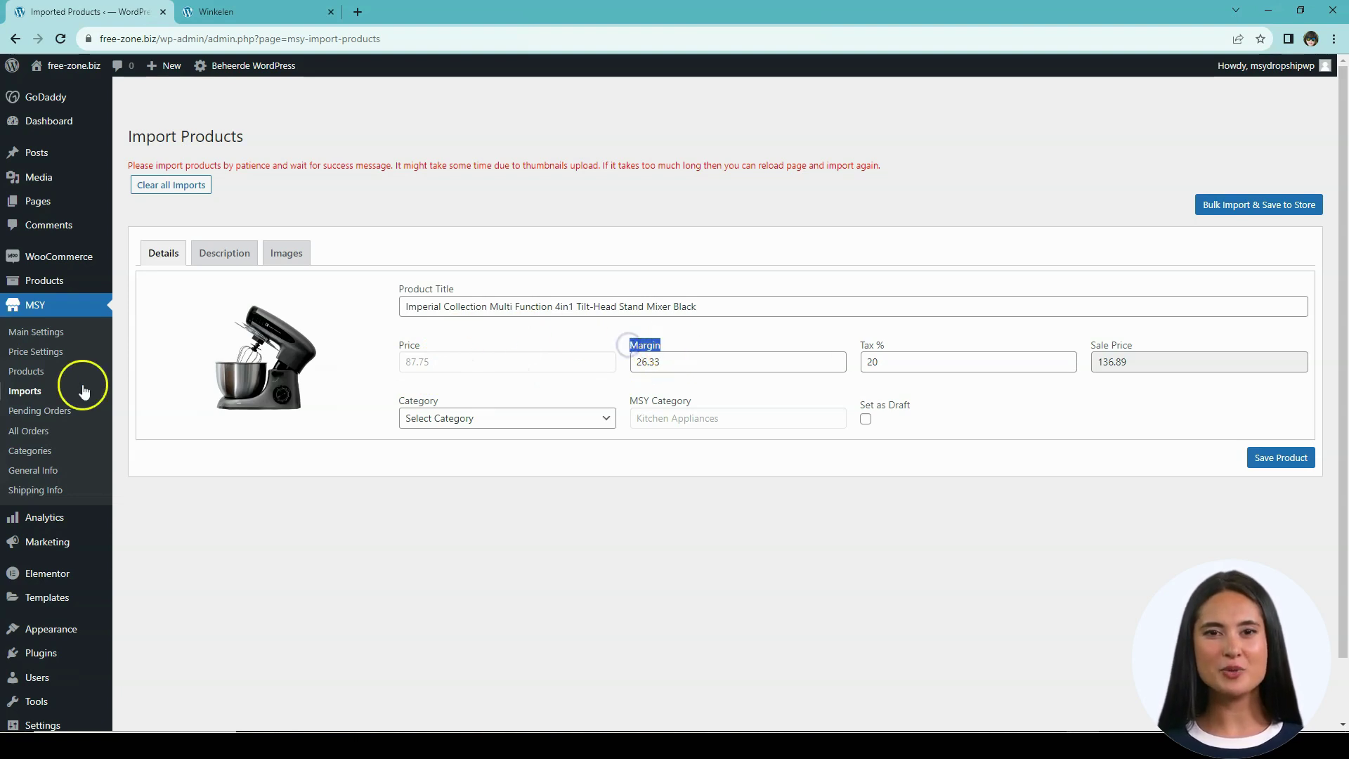
pyautogui.click(46, 355)
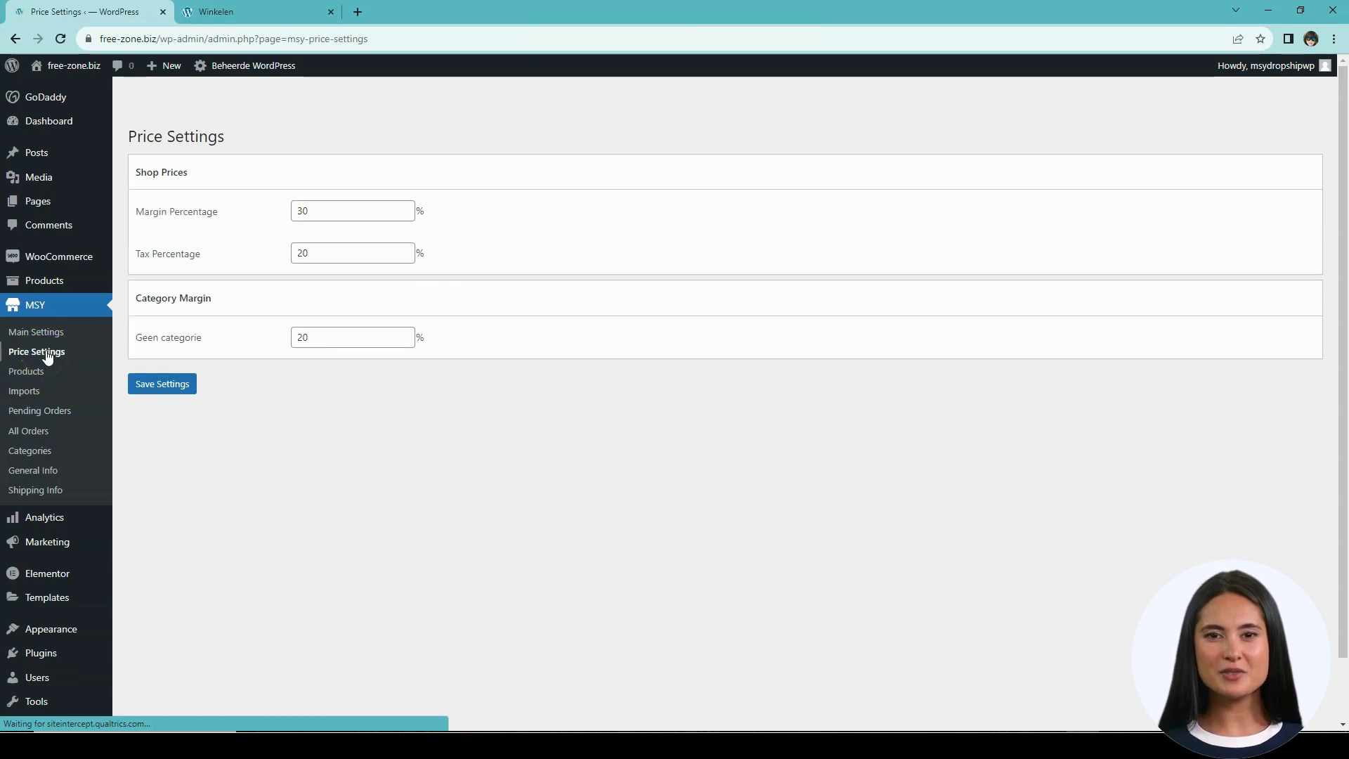
pyautogui.doubleClick(289, 213)
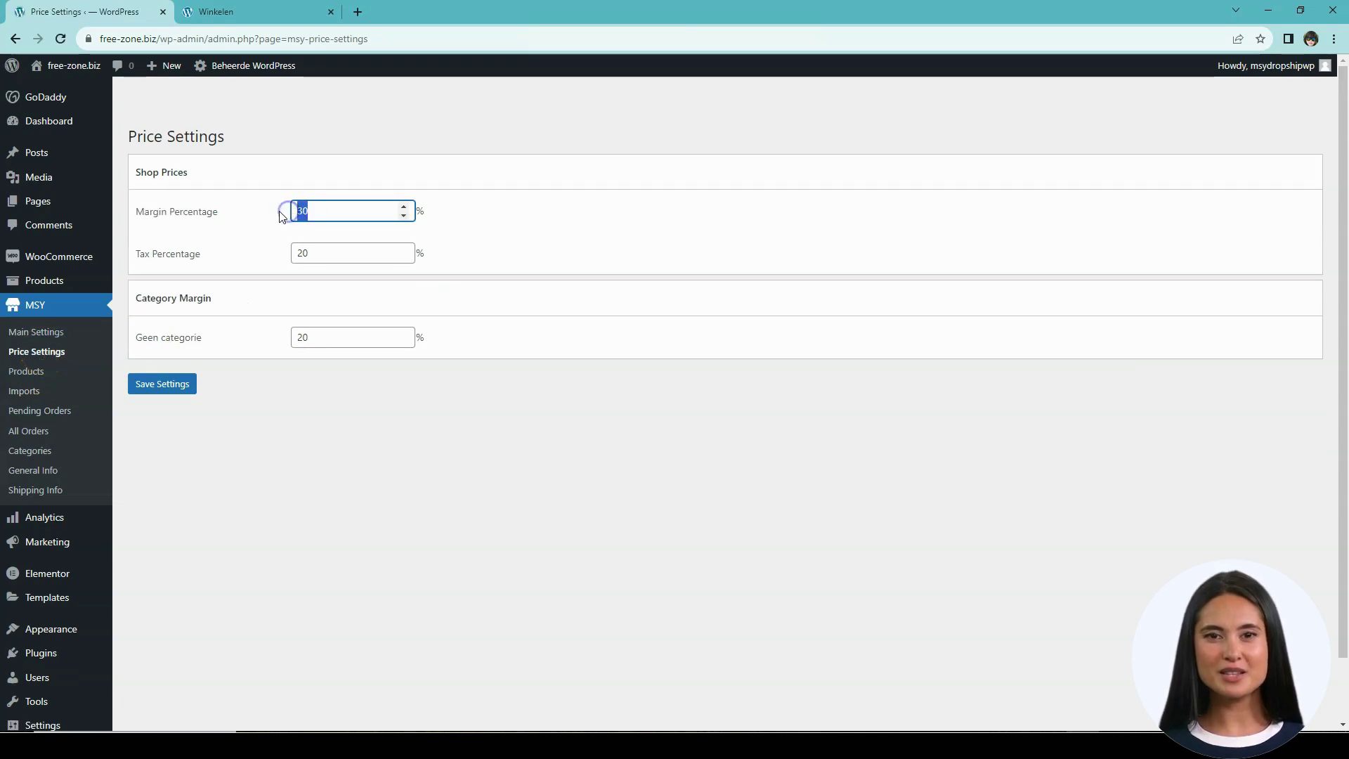
pyautogui.click(32, 395)
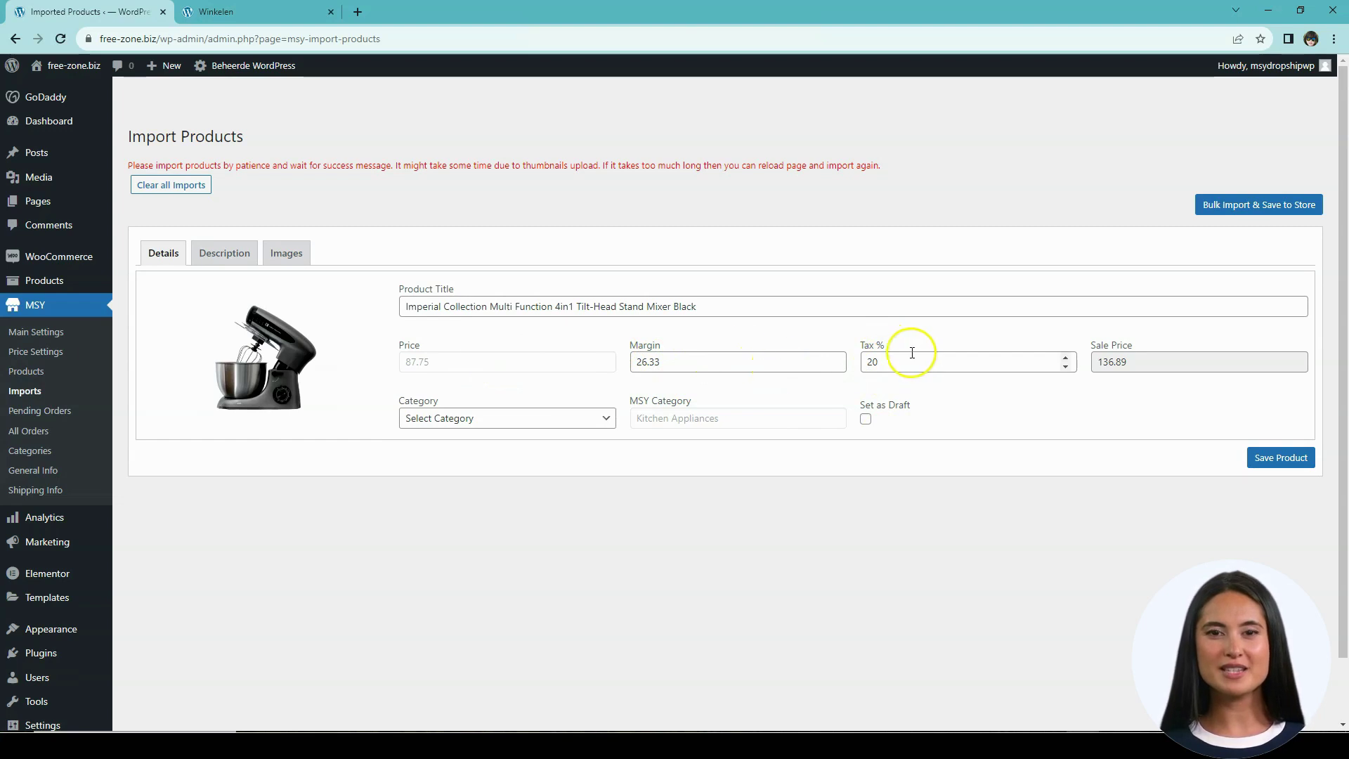
pyautogui.click(55, 351)
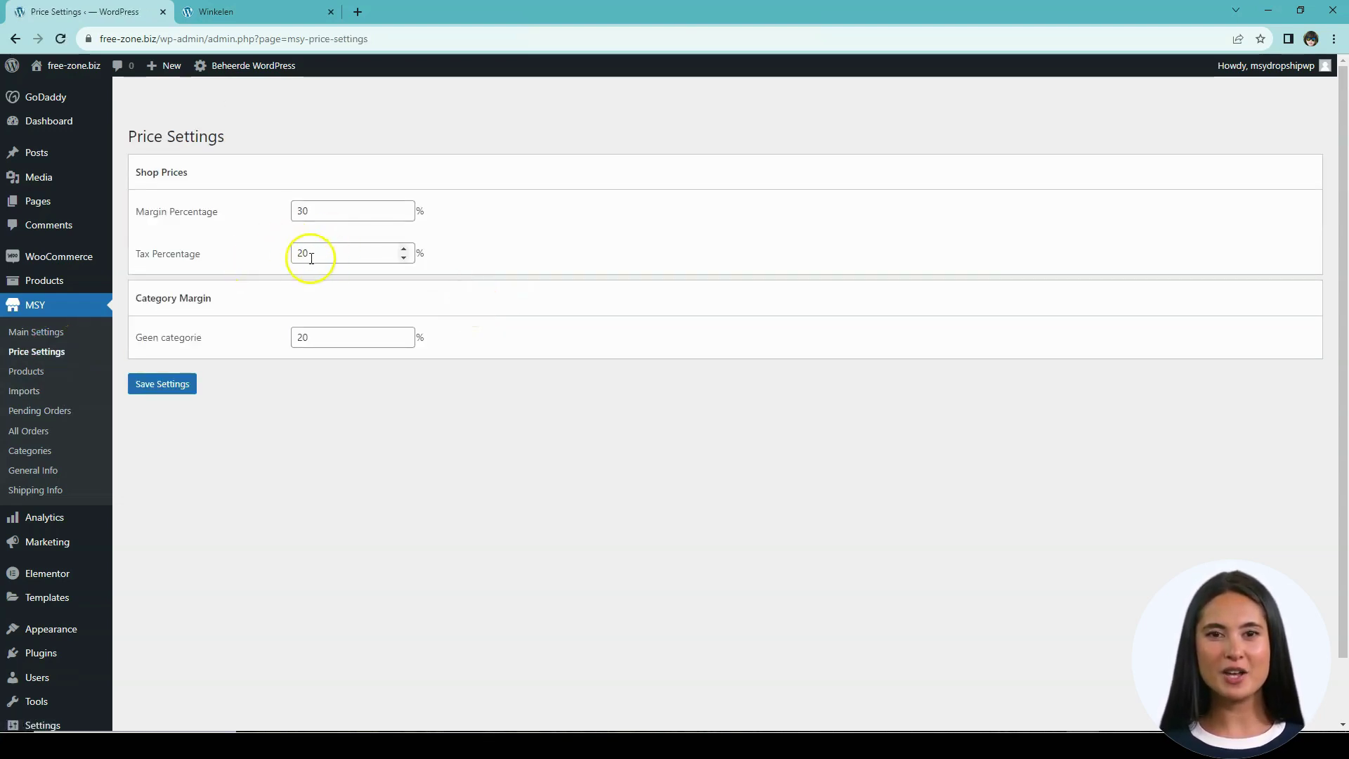
pyautogui.click(32, 391)
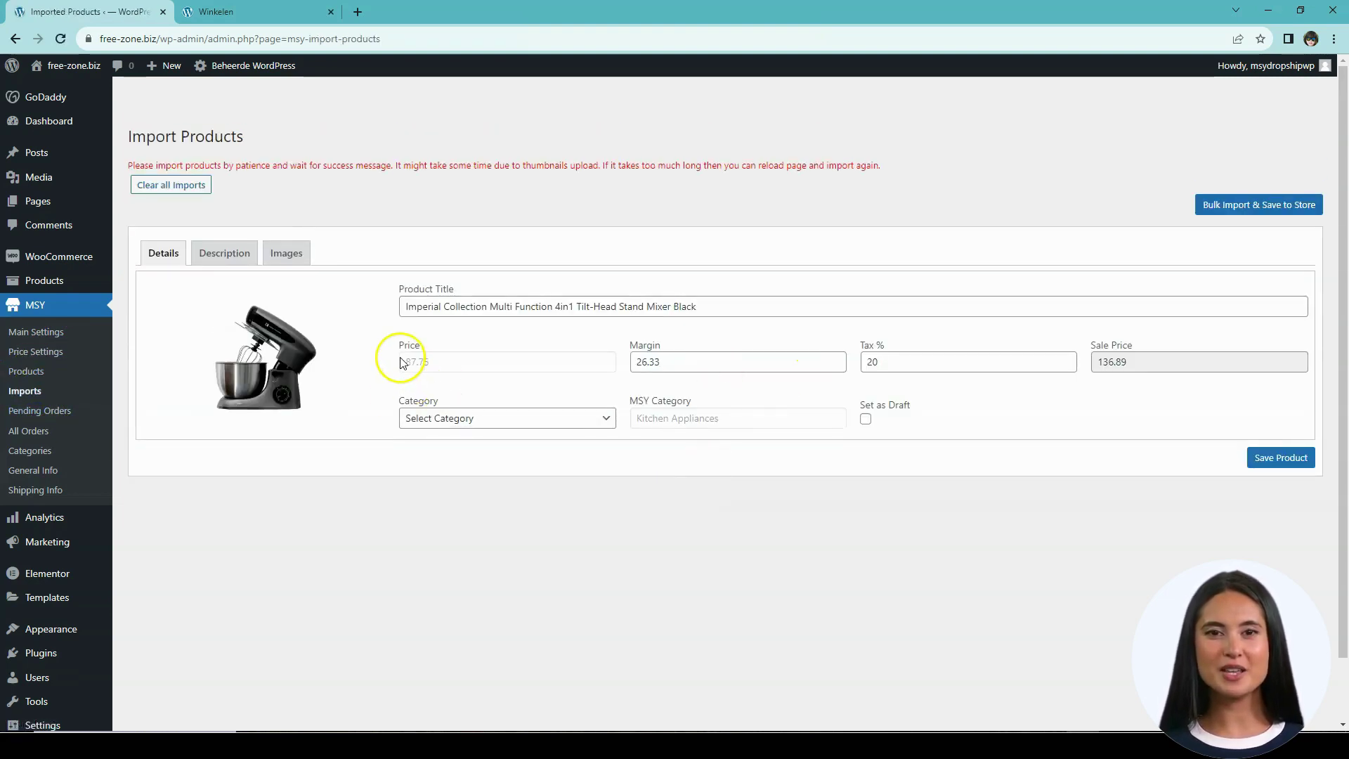
# - Check the stand mixer's 136.89 sale price, 20% tax and 26.33 margin, leaving them unchanged
pyautogui.click(1133, 347)
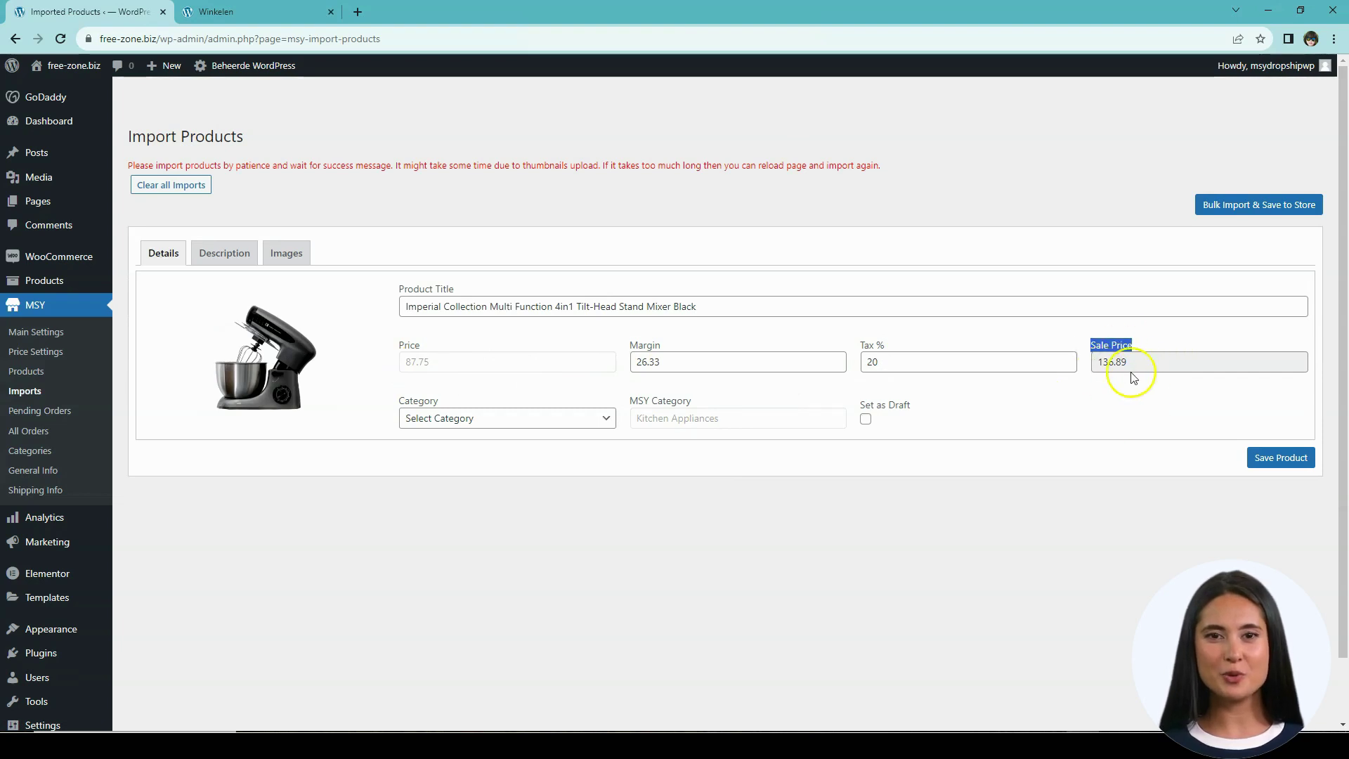
pyautogui.click(900, 362)
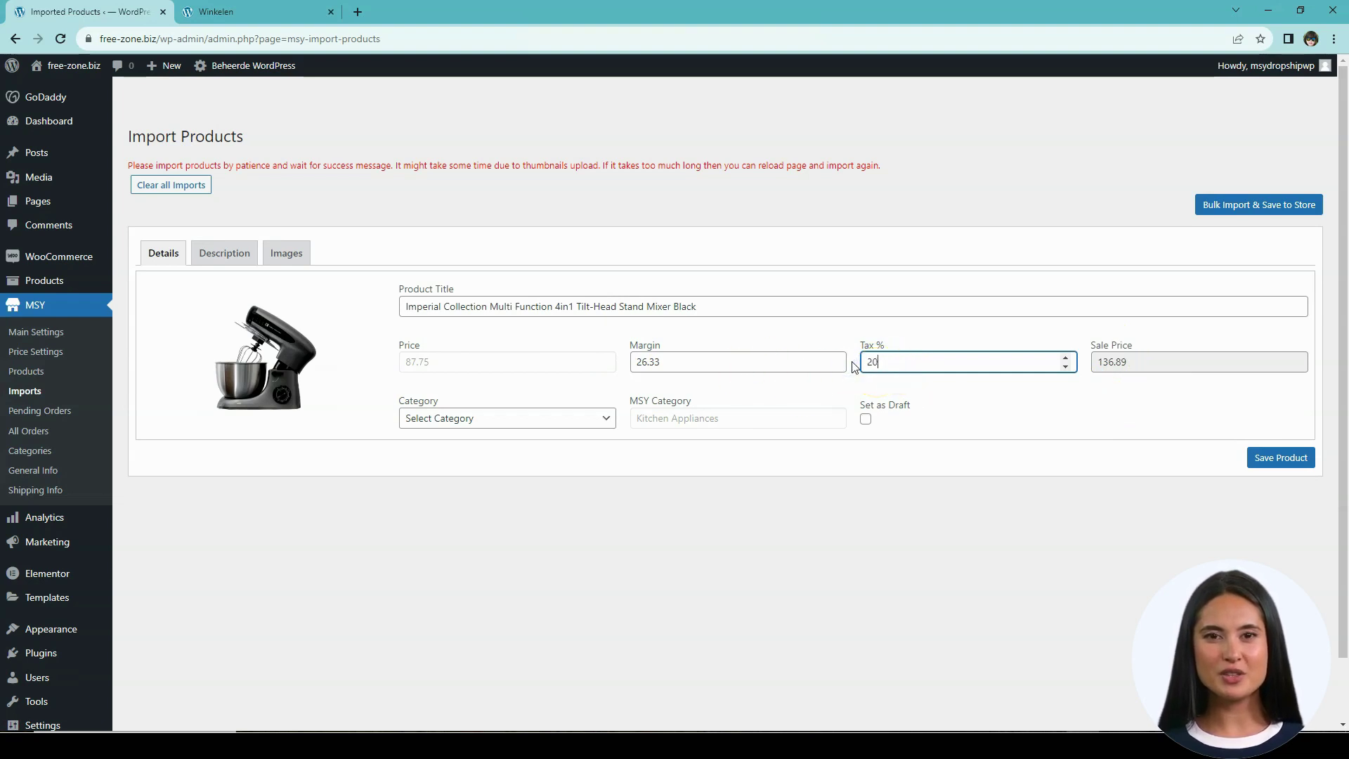
pyautogui.click(685, 362)
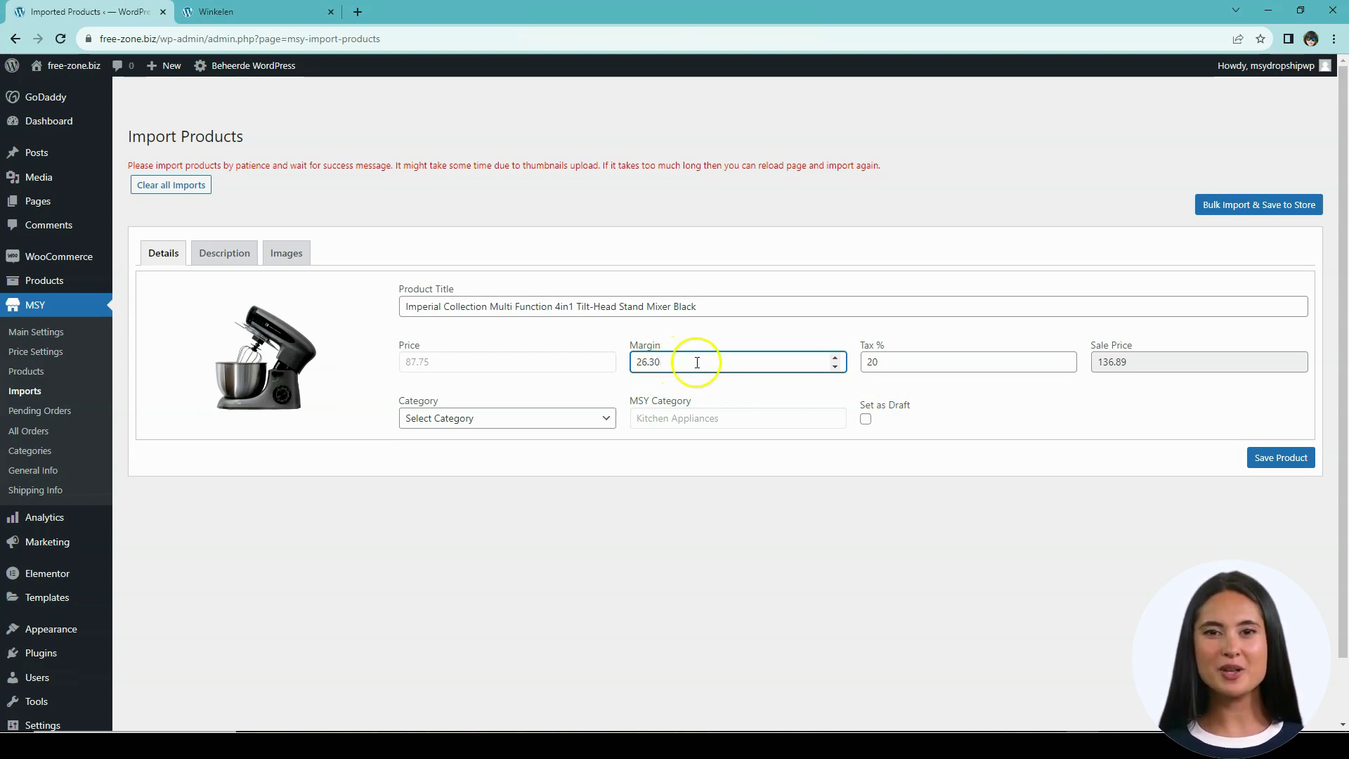
pyautogui.click(778, 534)
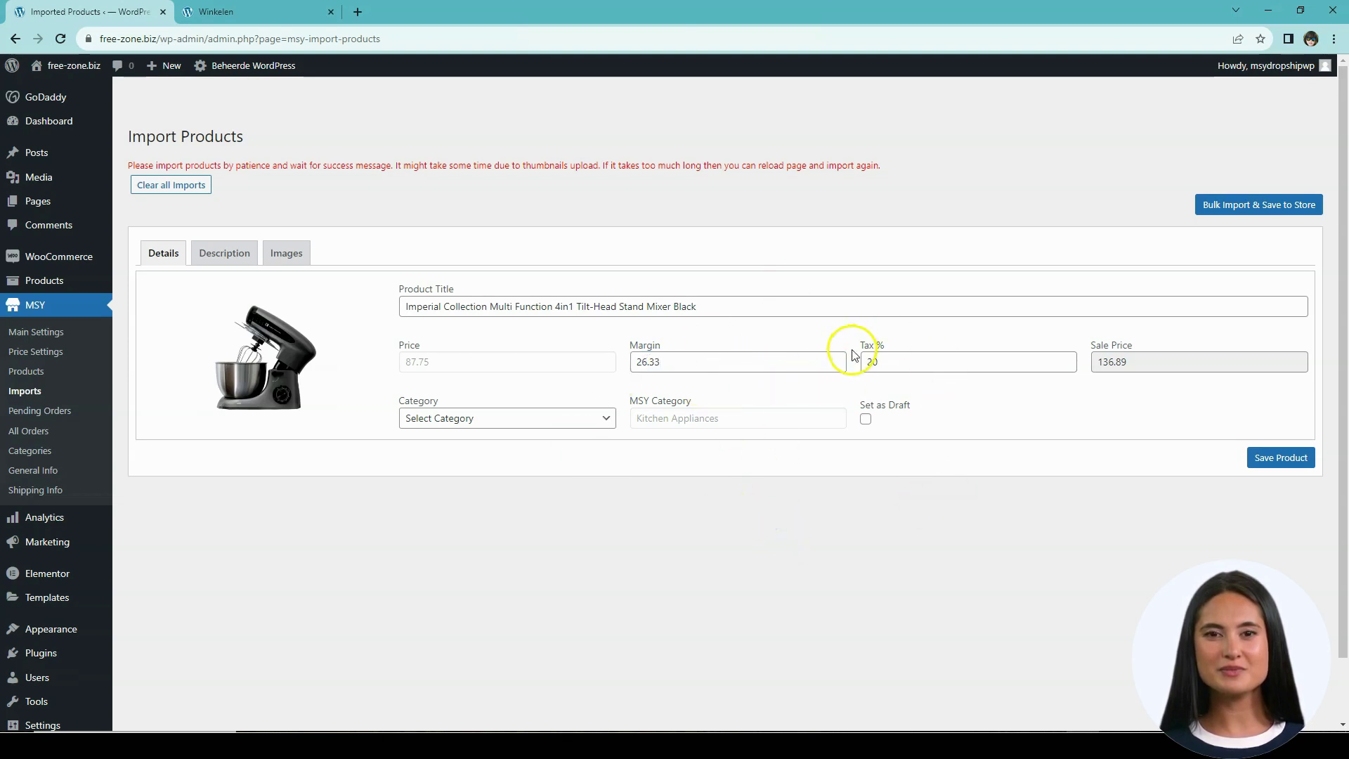
# - Look through the shop Category dropdown and leave the category unassigned
pyautogui.moveTo(350, 419); pyautogui.dragTo(436, 406)
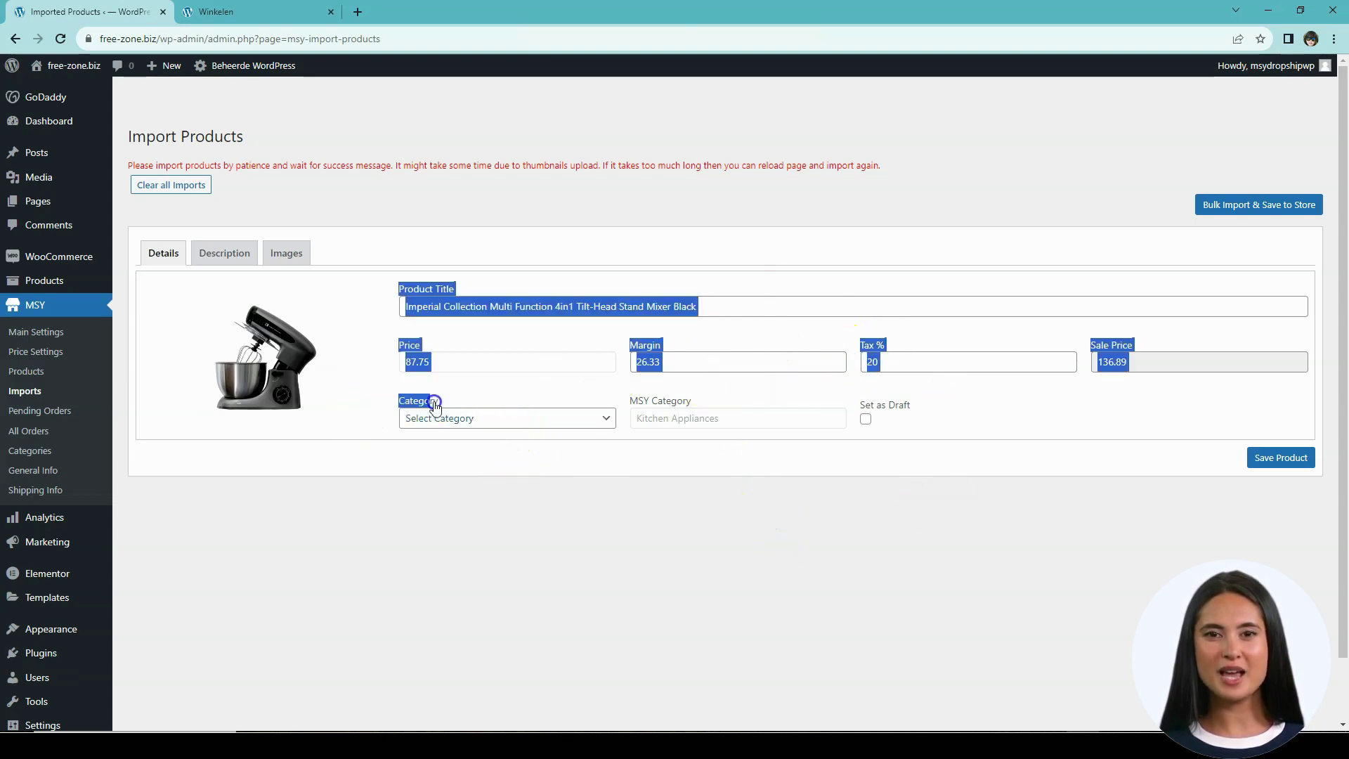
pyautogui.click(471, 406)
pyautogui.doubleClick(404, 407)
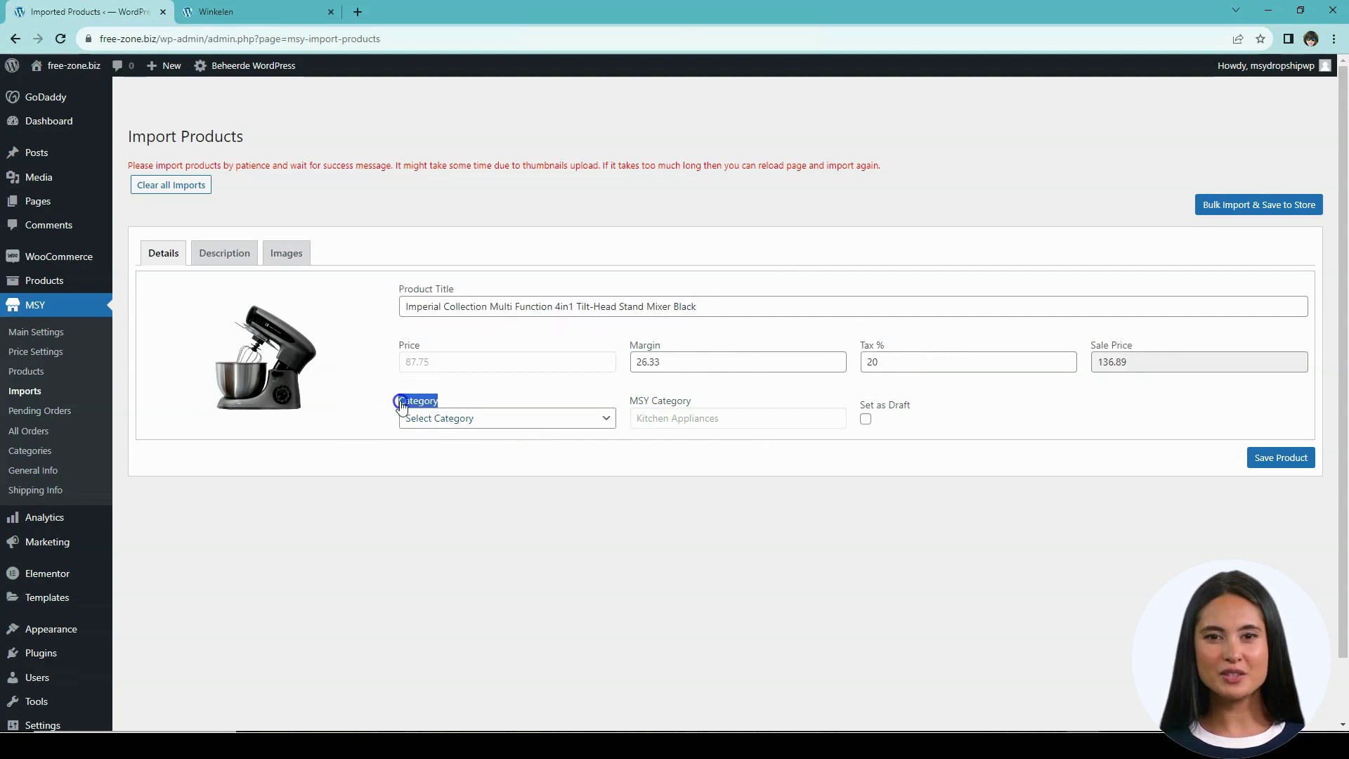
pyautogui.click(468, 420)
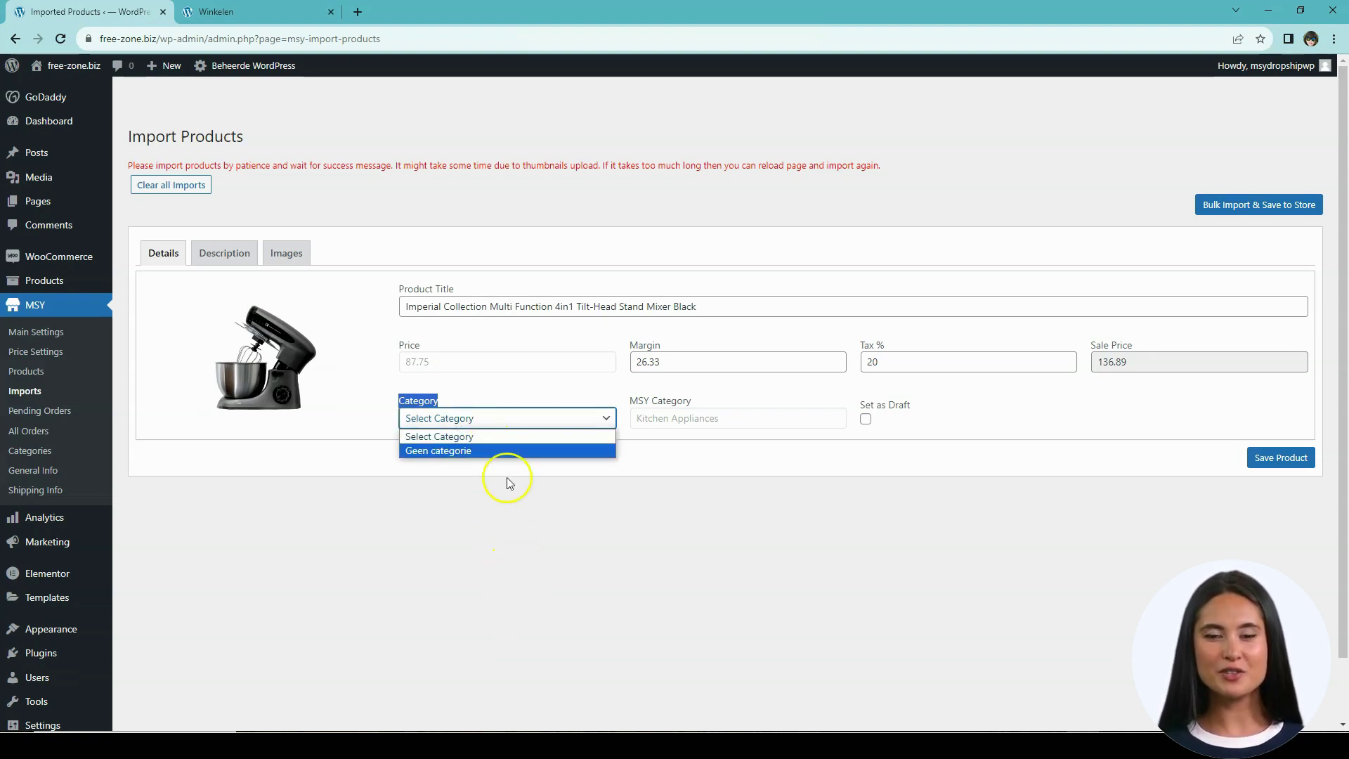
pyautogui.click(512, 577)
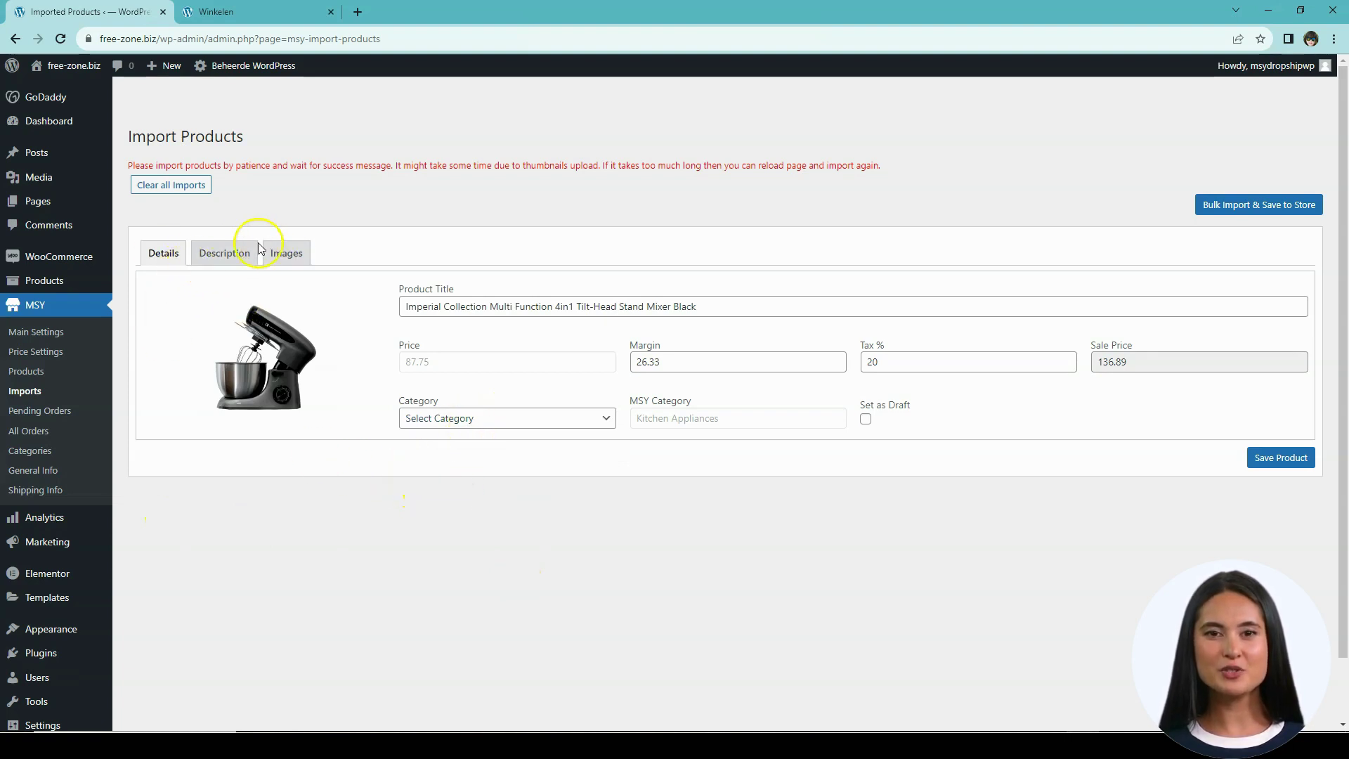
# - Show the stand mixer's description in an enlarged editor and select its introductory paragraph
pyautogui.click(235, 252)
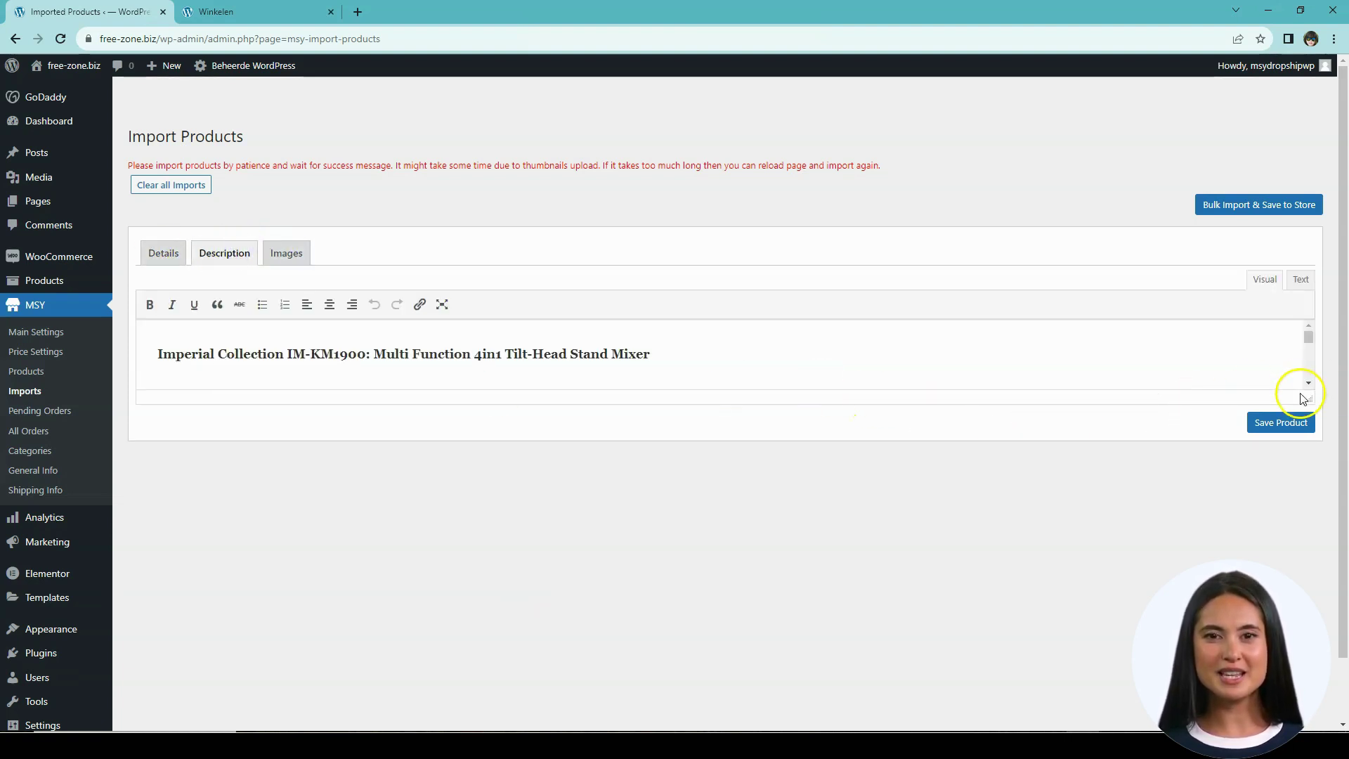
pyautogui.moveTo(1311, 395); pyautogui.dragTo(1342, 661)
pyautogui.scroll(-1, 464, 450)
pyautogui.click(251, 411)
pyautogui.scroll(-1, 271, 430)
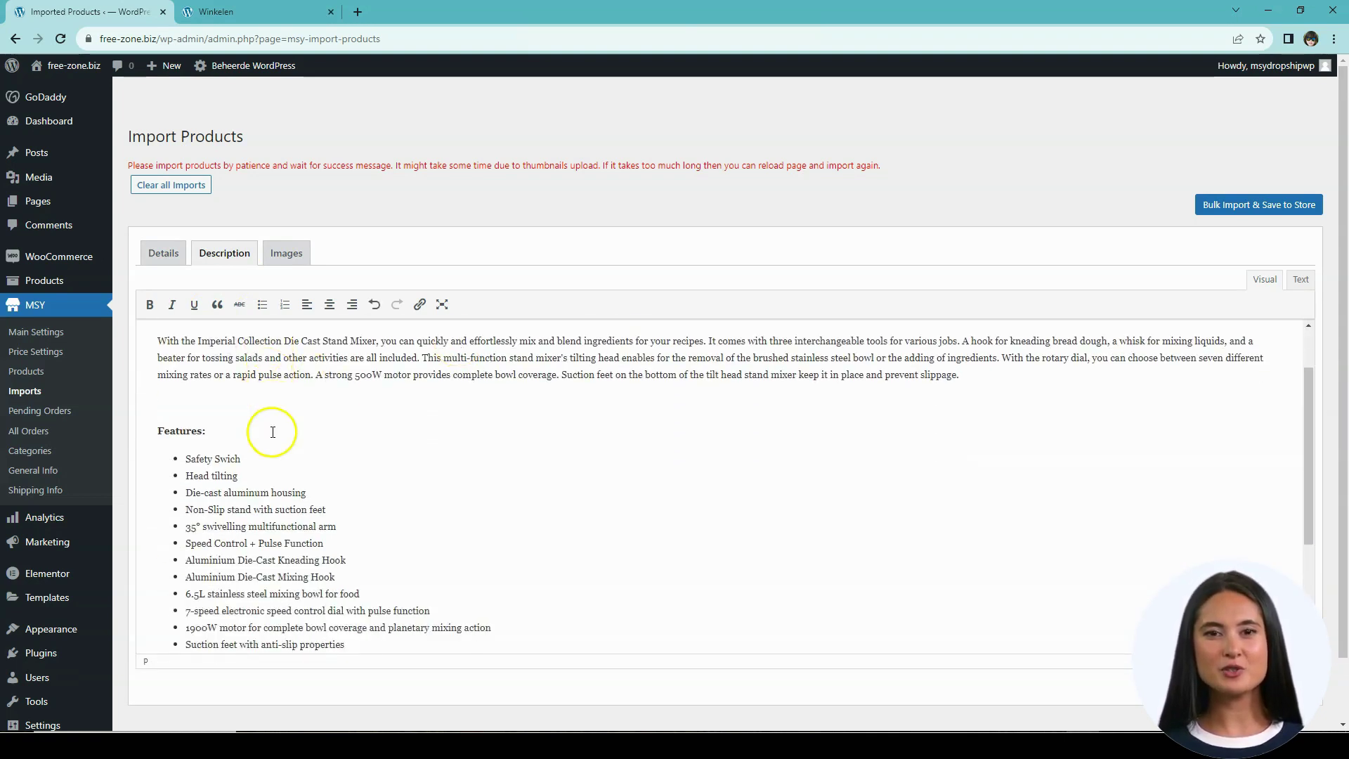
pyautogui.scroll(2, 401, 506)
pyautogui.moveTo(1001, 455); pyautogui.dragTo(150, 417)
pyautogui.hotkey('ctrl', 'c')
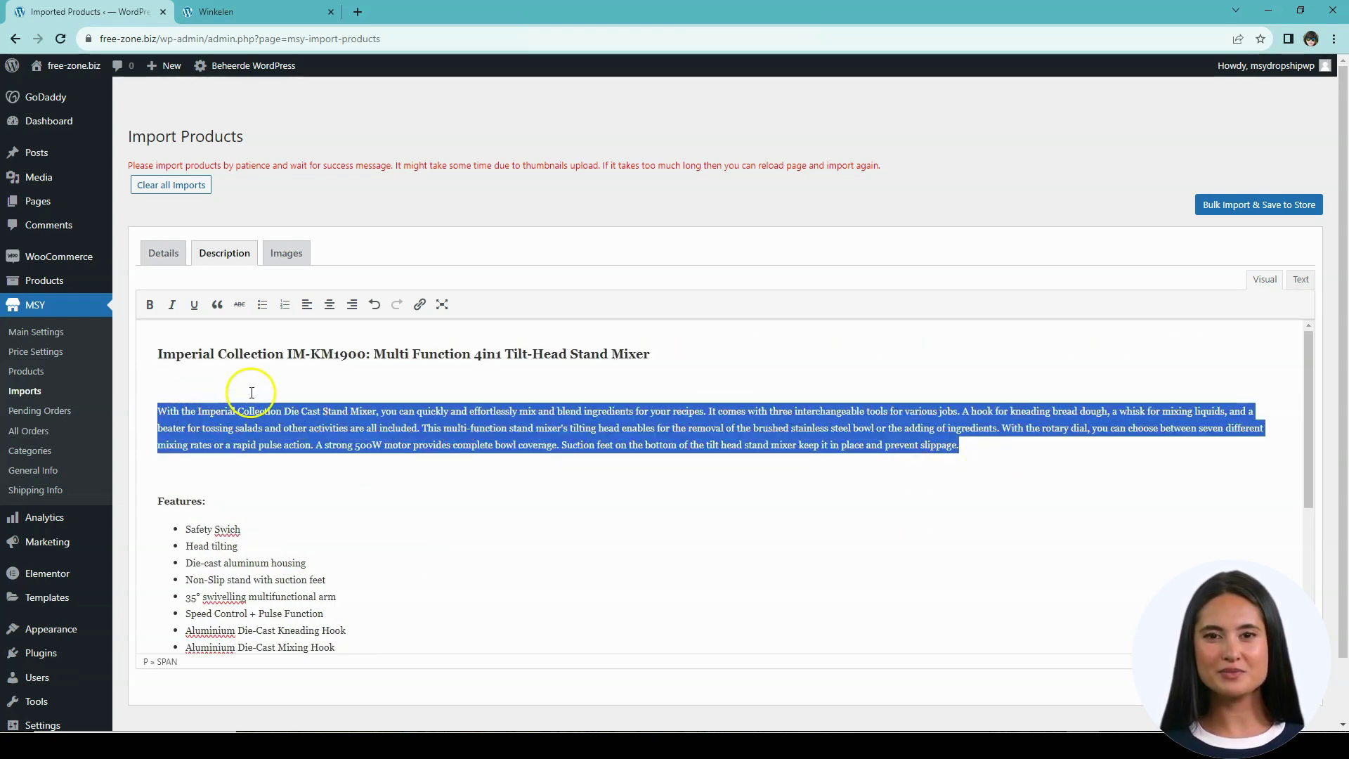
# - Paste the intro paragraph right under the heading, deleting the duplicate and blank line
pyautogui.click(214, 383)
pyautogui.press('Return')
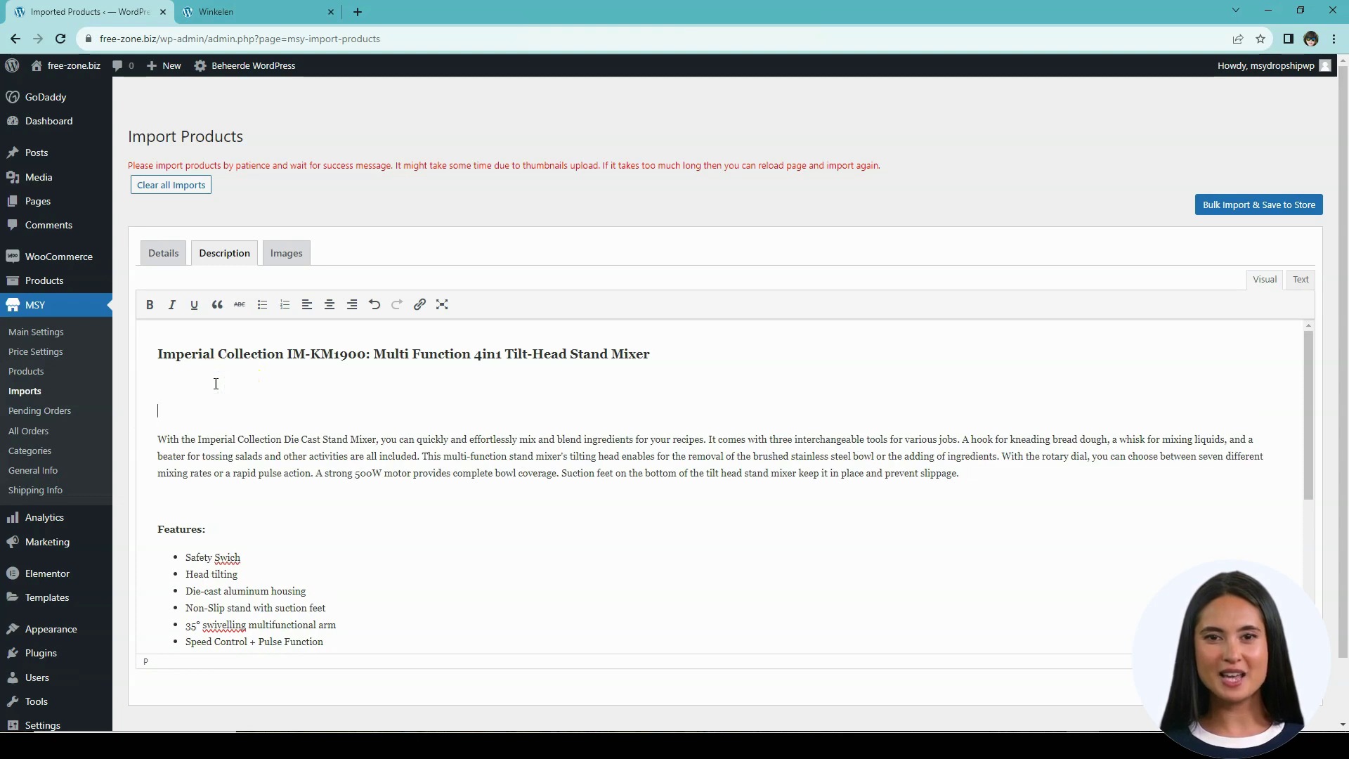
pyautogui.hotkey('ctrl', 'v')
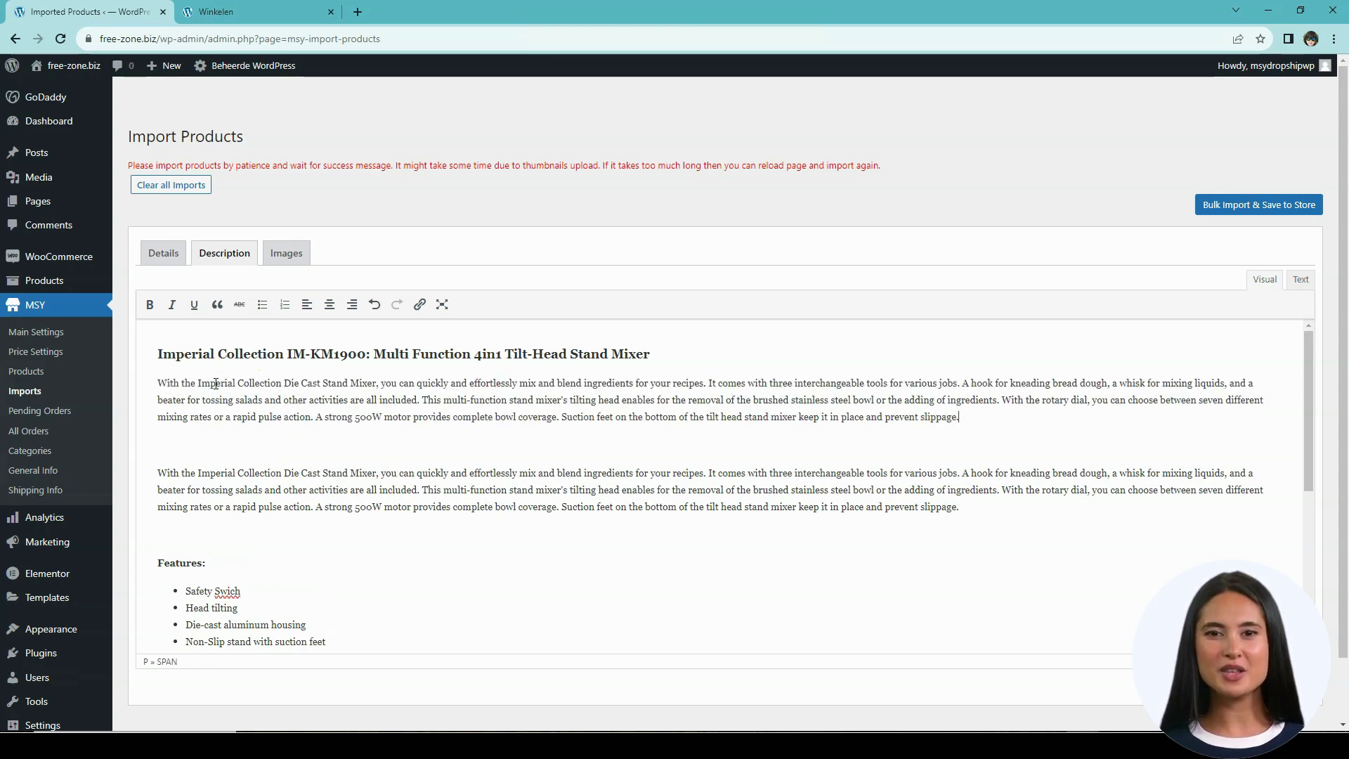
pyautogui.click(264, 444)
pyautogui.press('BackSpace')
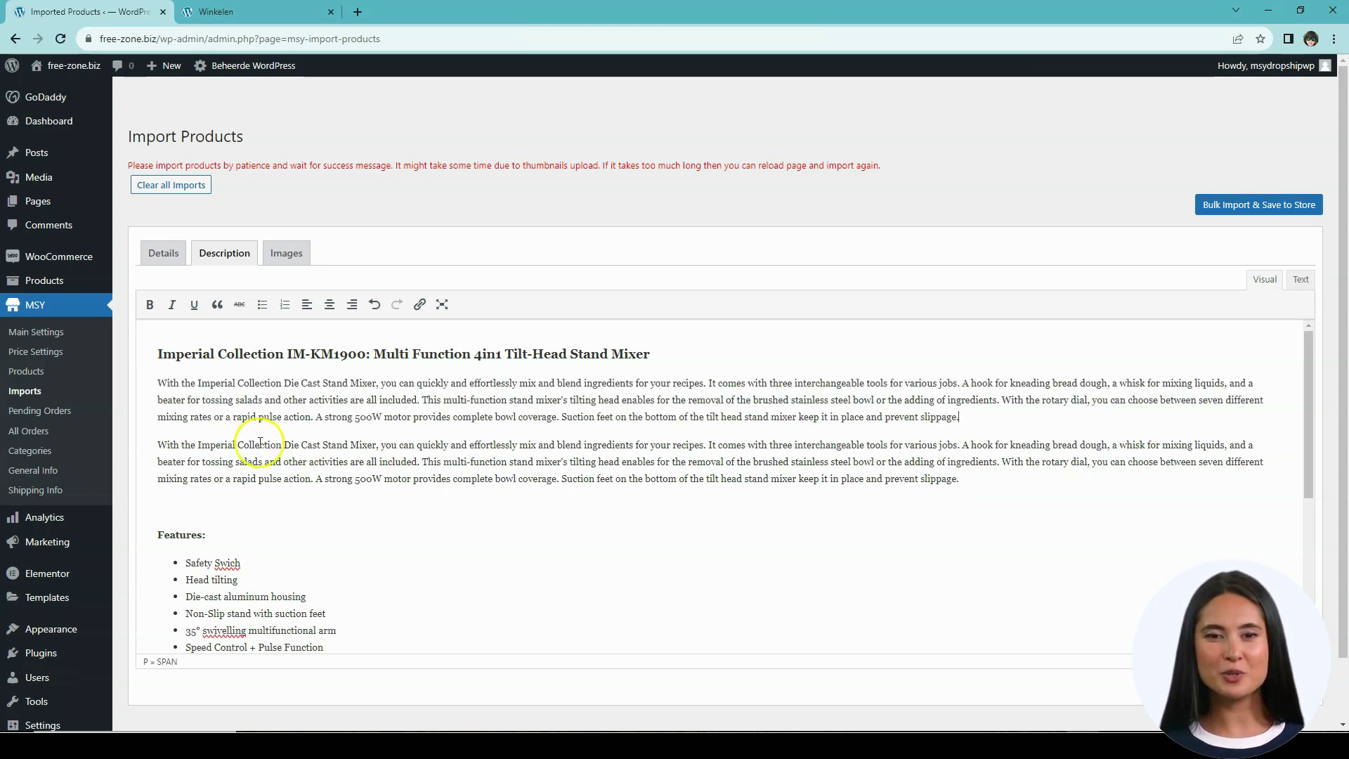
pyautogui.moveTo(984, 418); pyautogui.dragTo(135, 388)
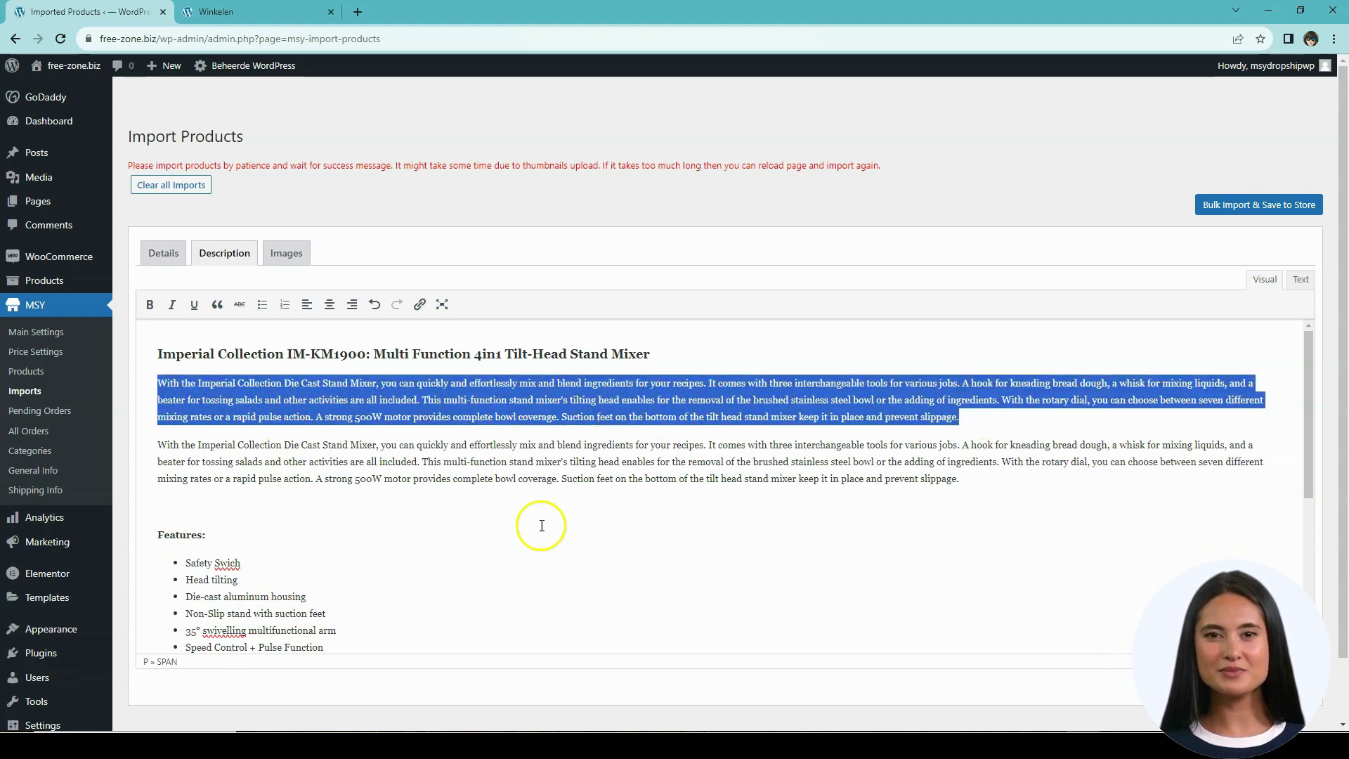
pyautogui.press('BackSpace')
pyautogui.press('BackSpace')
pyautogui.click(362, 518)
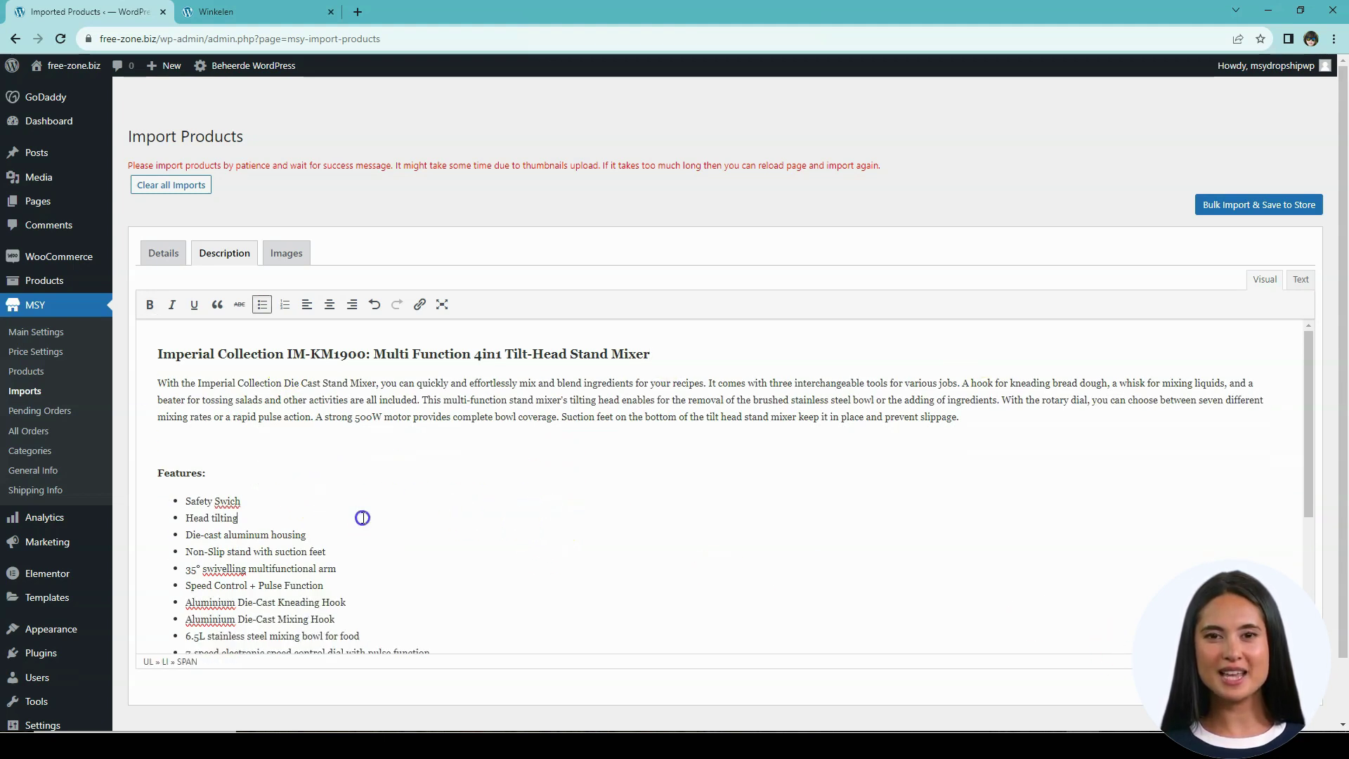
# - Check the product images, then save the stand mixer to the store and acknowledge the success alert
pyautogui.click(285, 256)
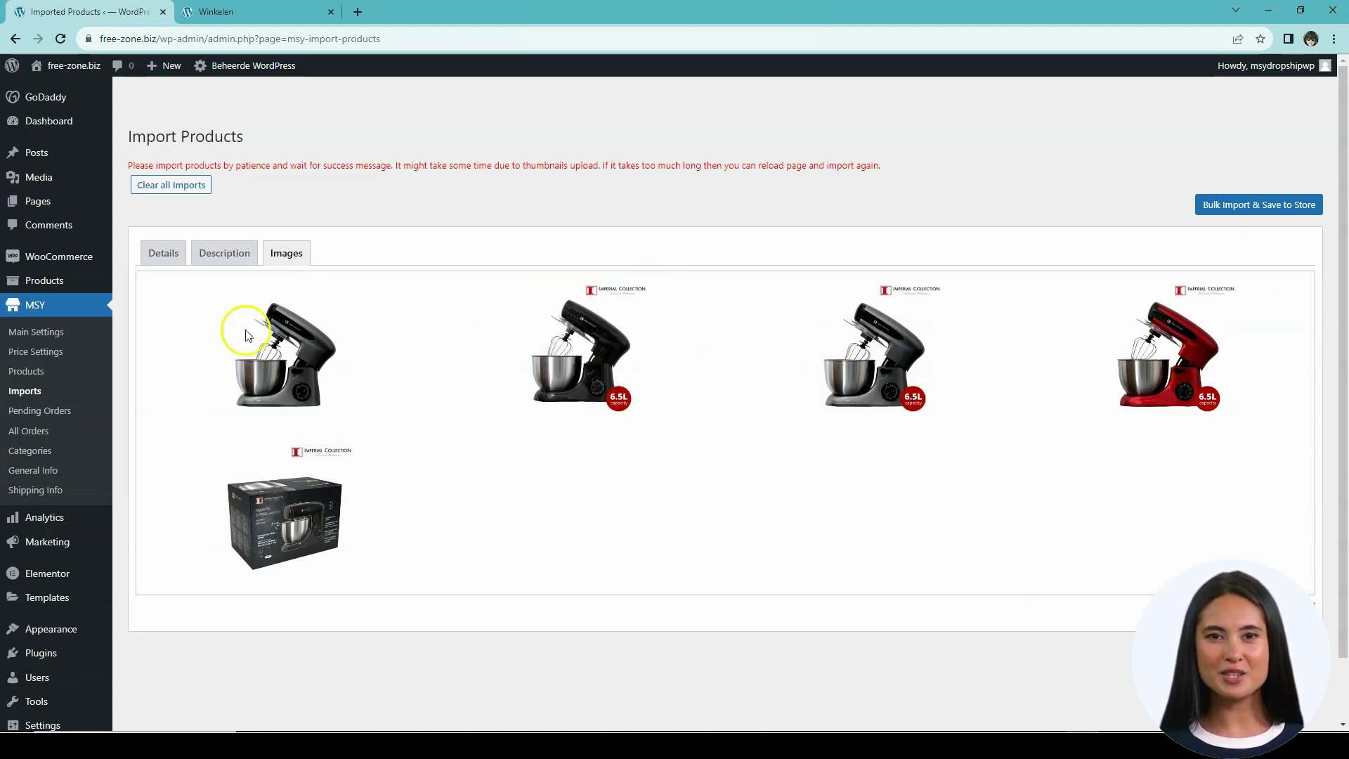
pyautogui.click(160, 254)
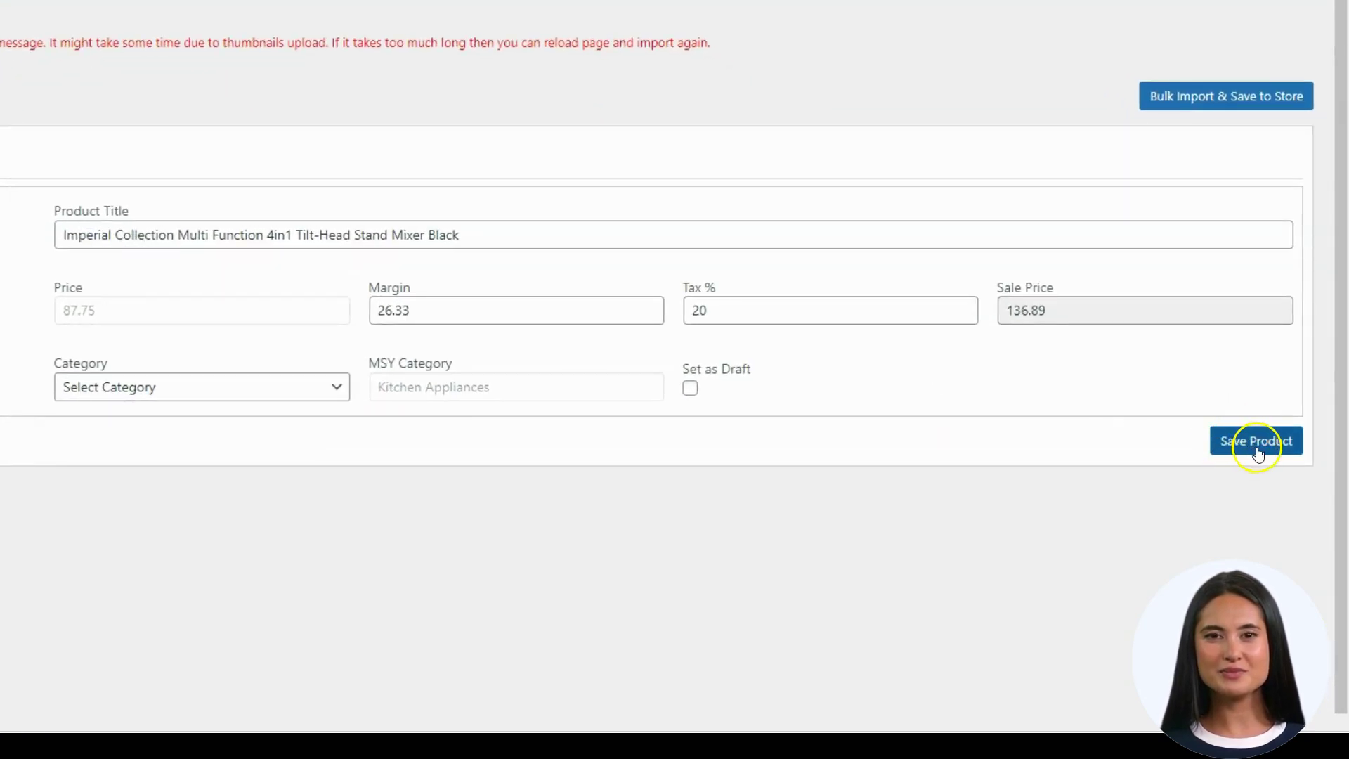
pyautogui.click(1232, 440)
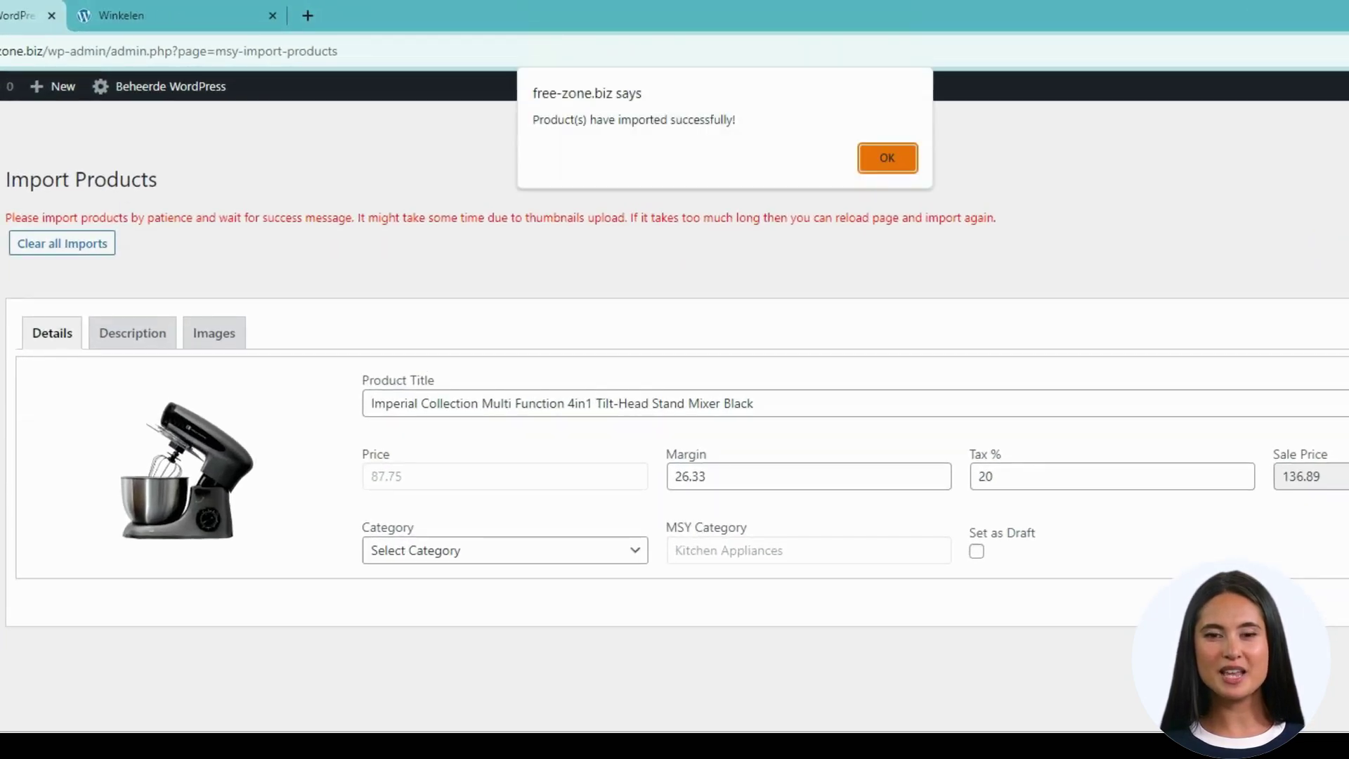
pyautogui.moveTo(619, 124); pyautogui.dragTo(655, 124)
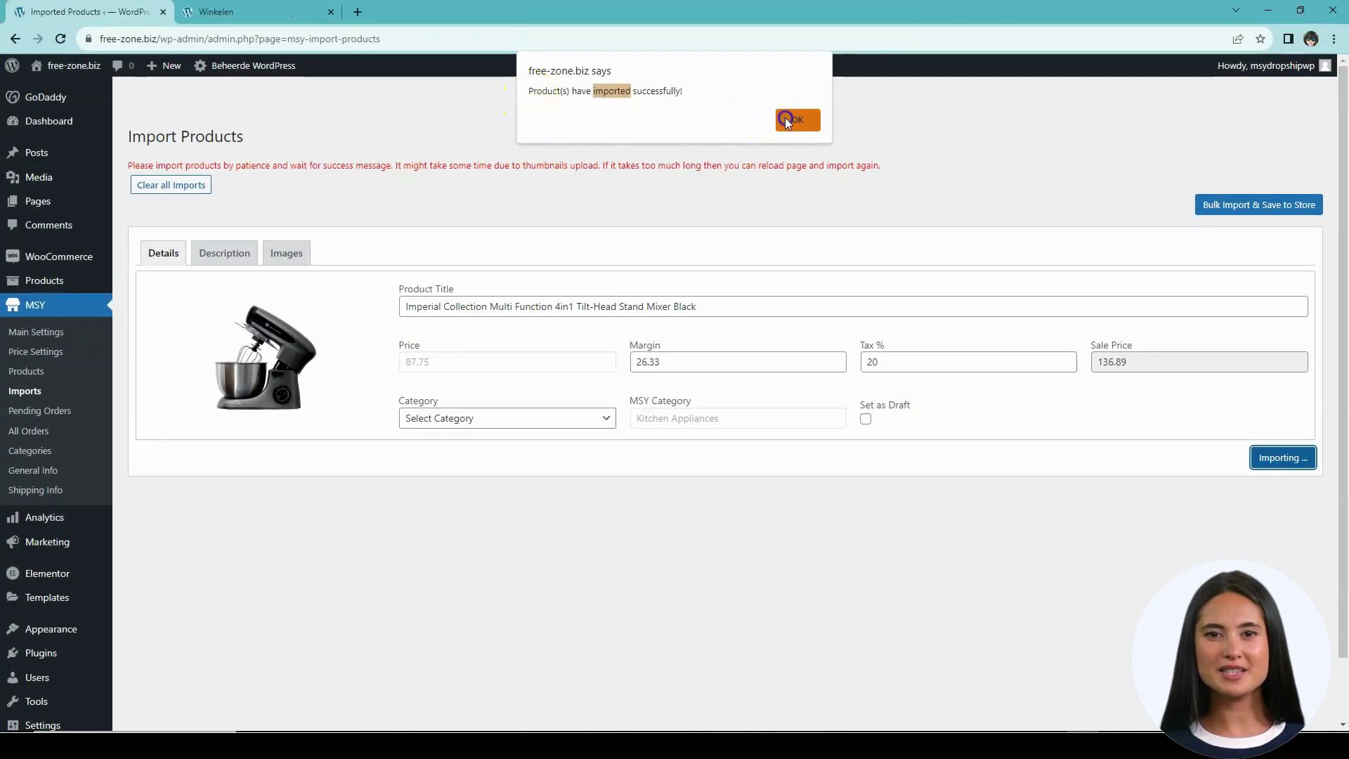
pyautogui.click(785, 121)
pyautogui.moveTo(54, 287)
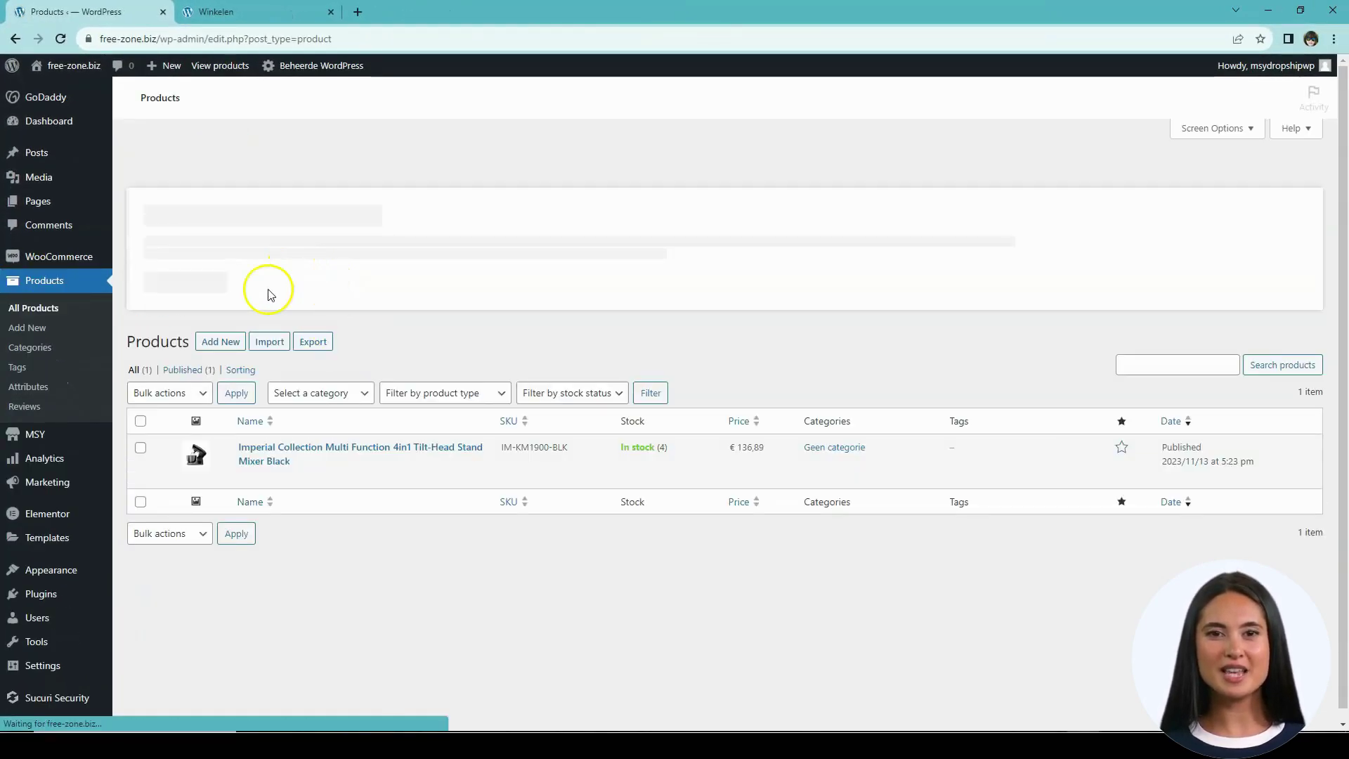
pyautogui.moveTo(391, 473)
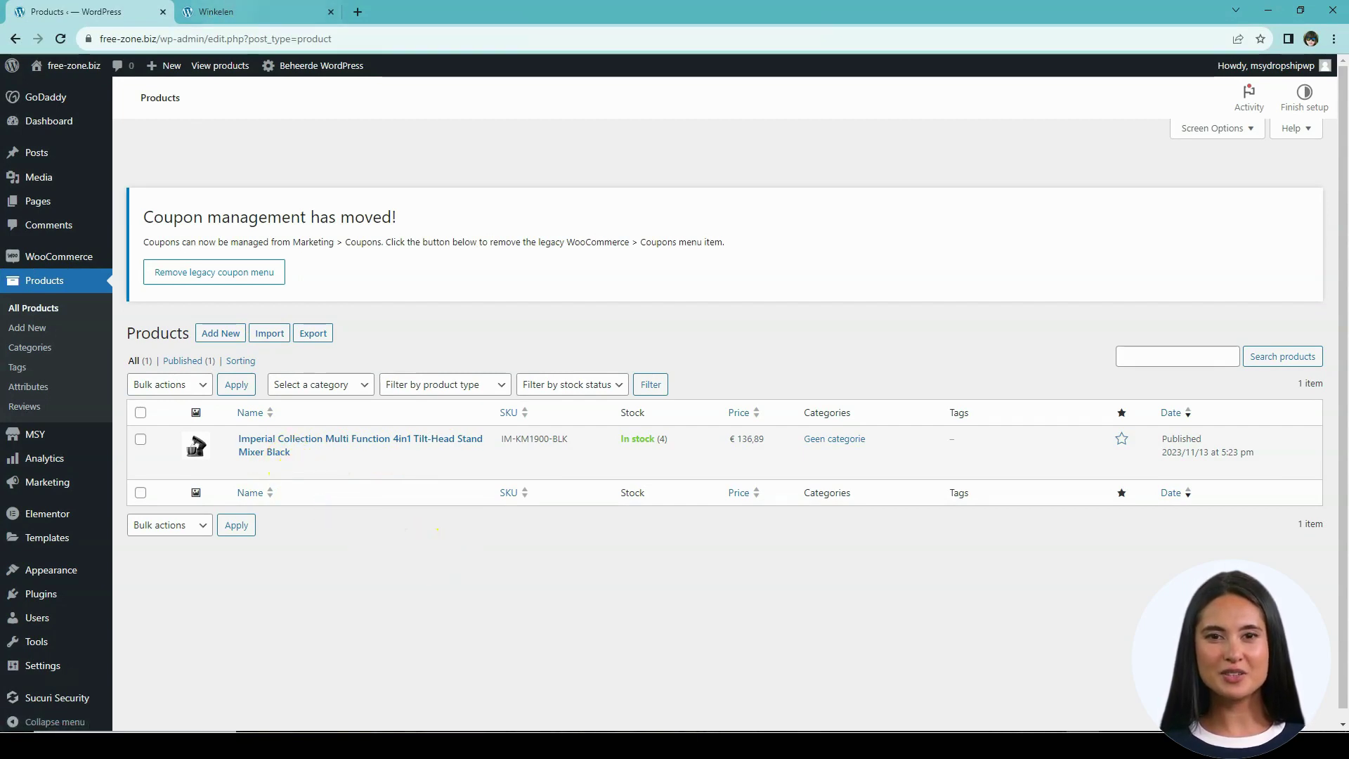
# - Reload the storefront shop page to see the mixer at €136,89, then return to MSY Products
pyautogui.click(241, 12)
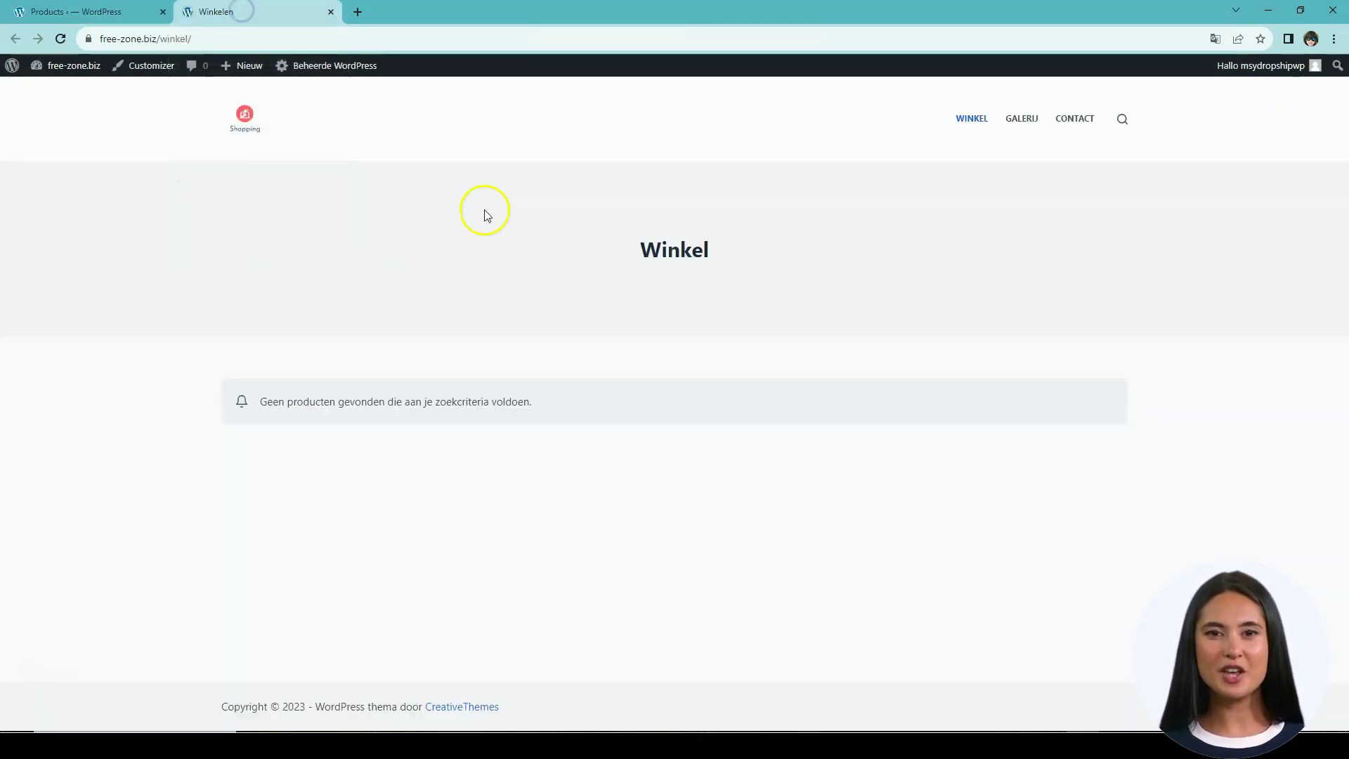
pyautogui.press('F5')
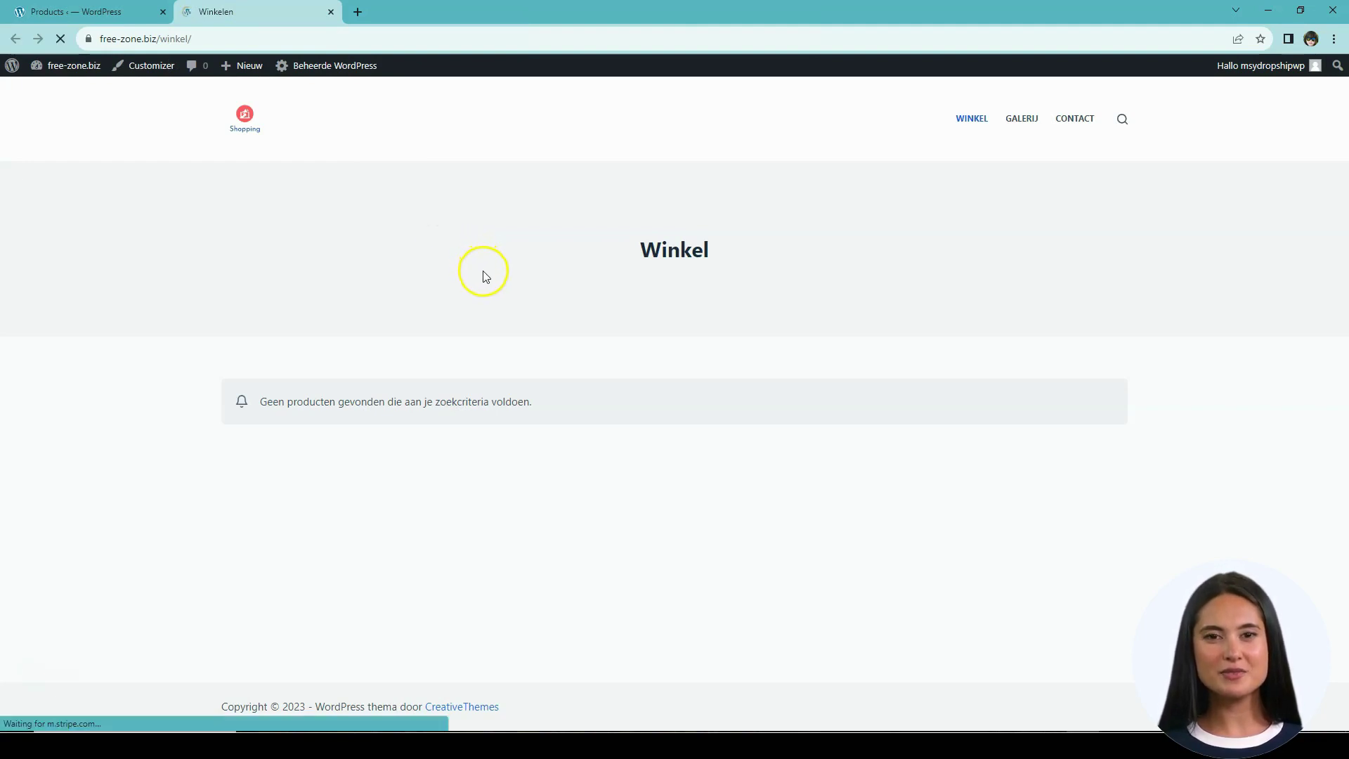
pyautogui.scroll(-1, 470, 391)
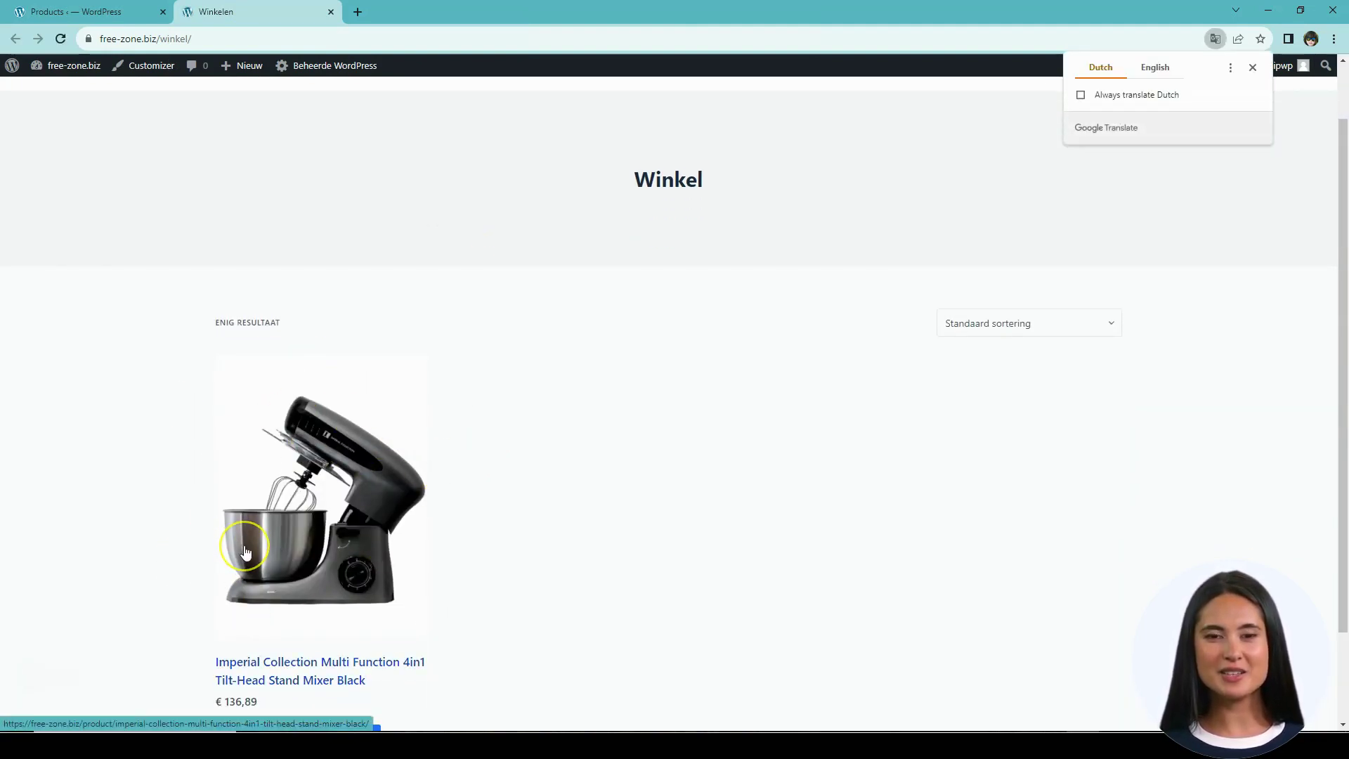
pyautogui.click(35, 371)
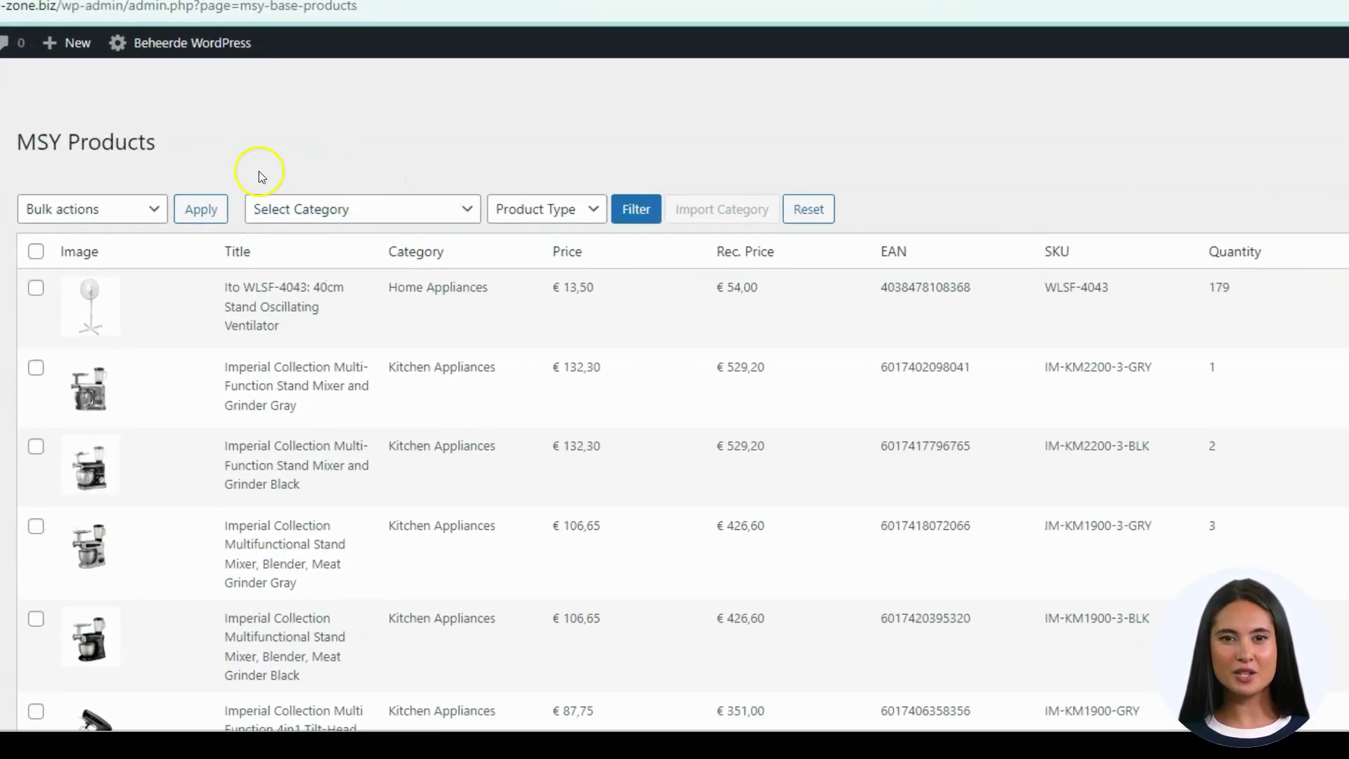
# - Filter the MSY product list to the Bedroom Essentials category, showing 14 items
pyautogui.click(324, 212)
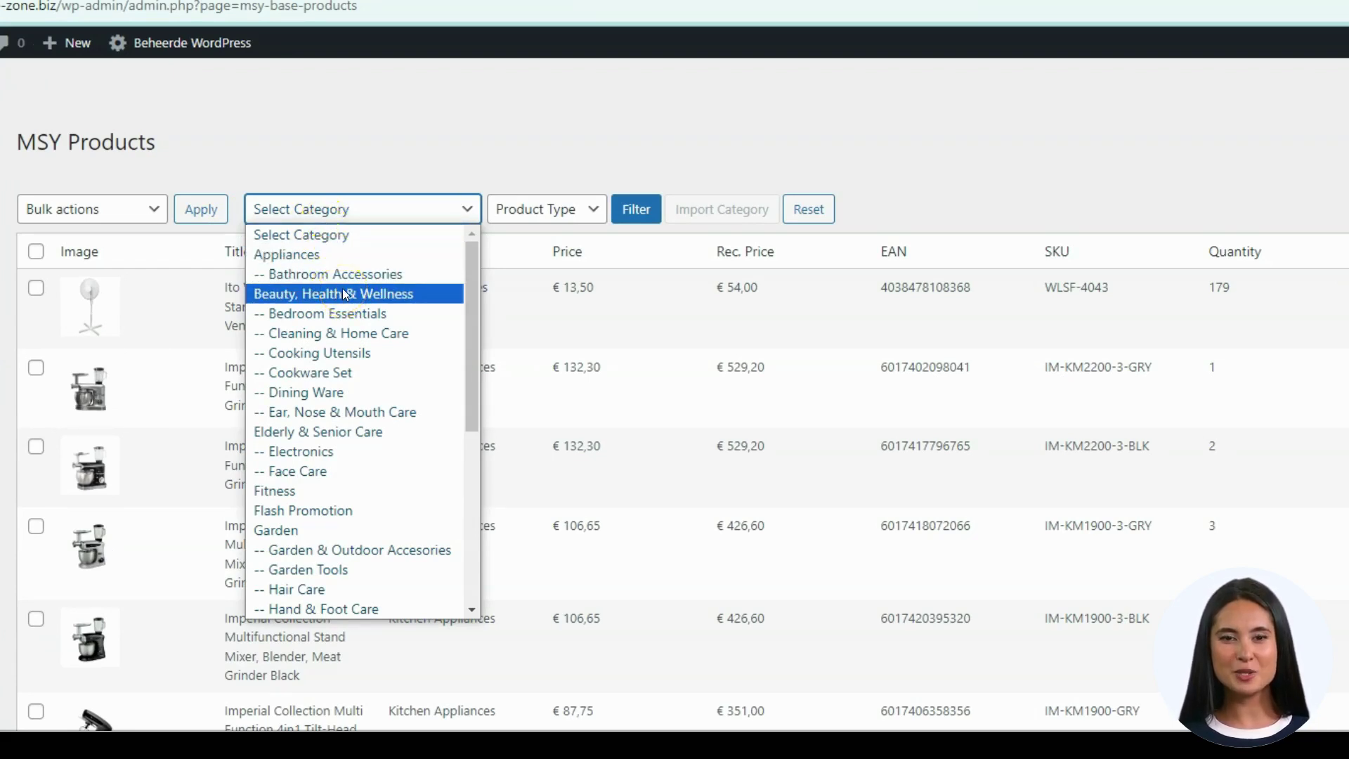
pyautogui.click(355, 315)
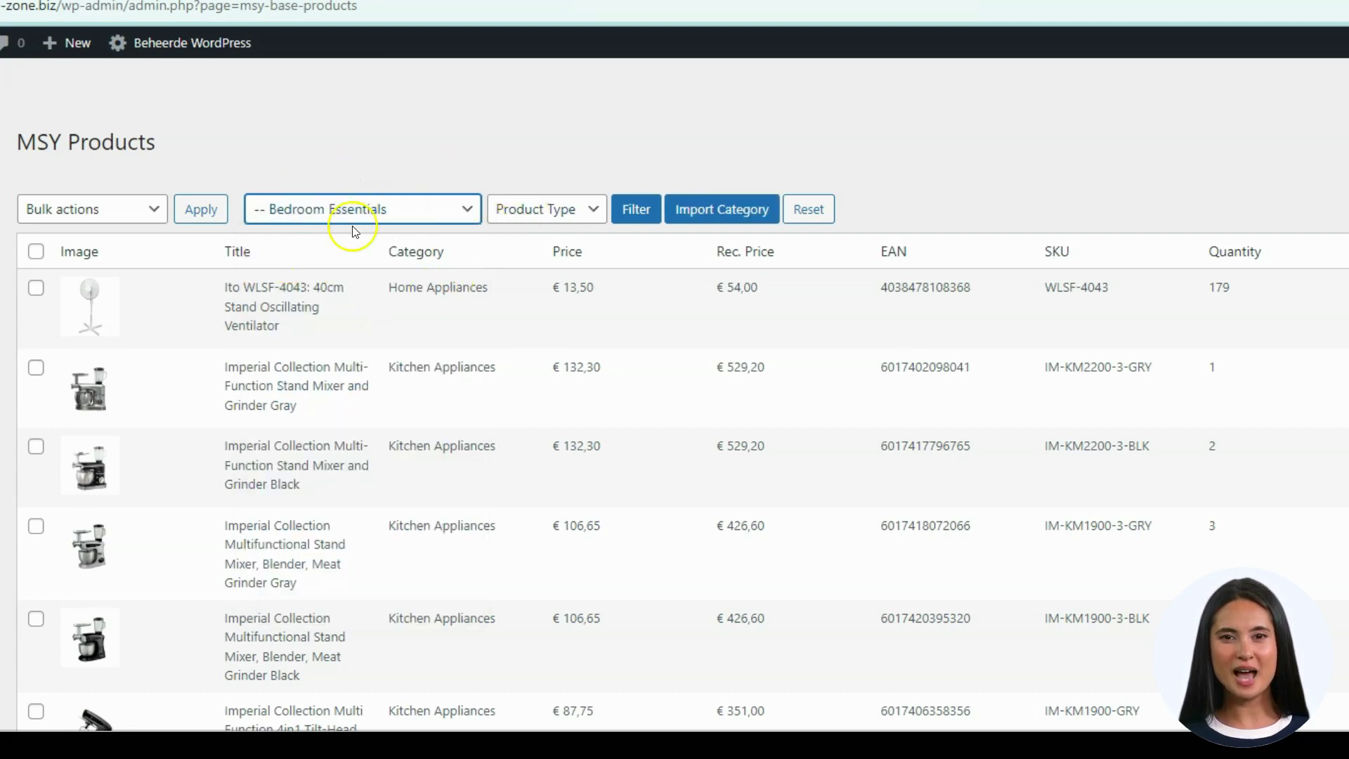
pyautogui.click(629, 202)
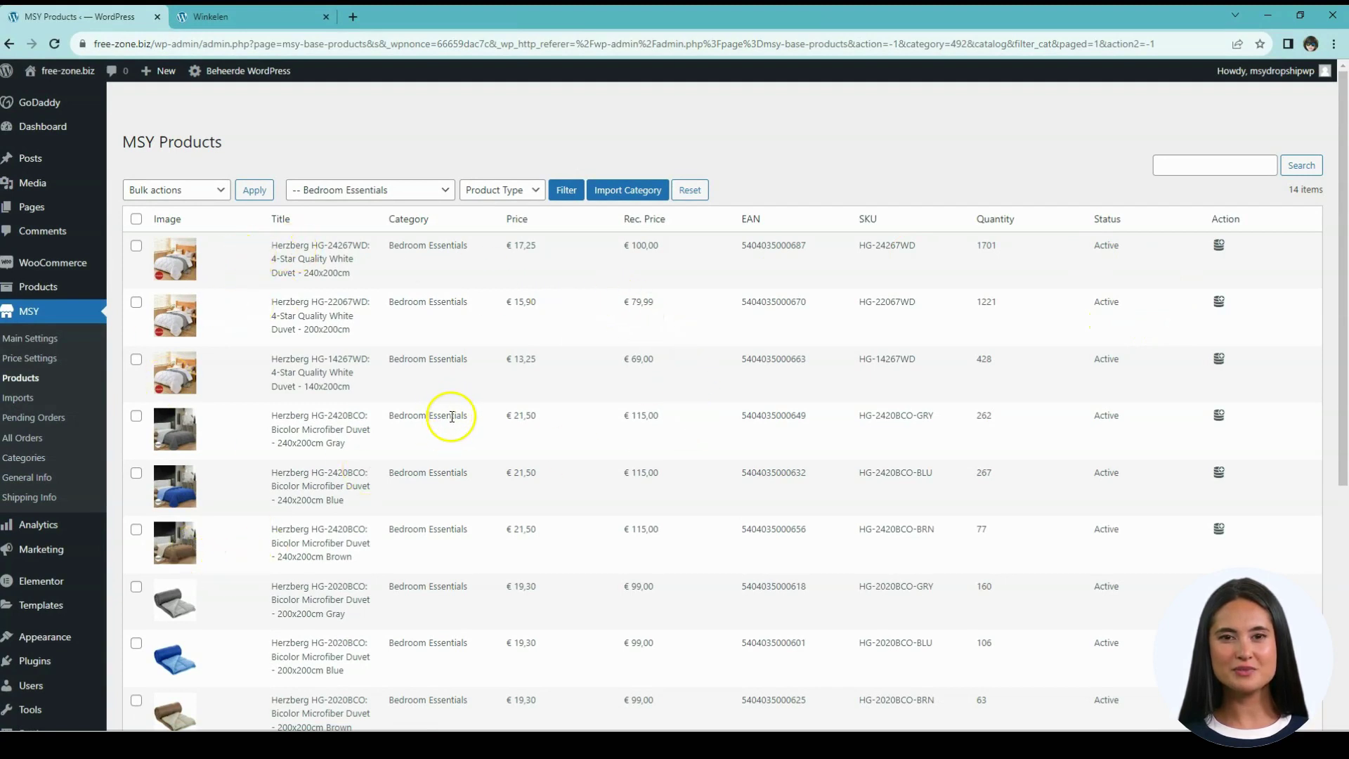
pyautogui.scroll(-1, 449, 421)
pyautogui.scroll(1, 439, 431)
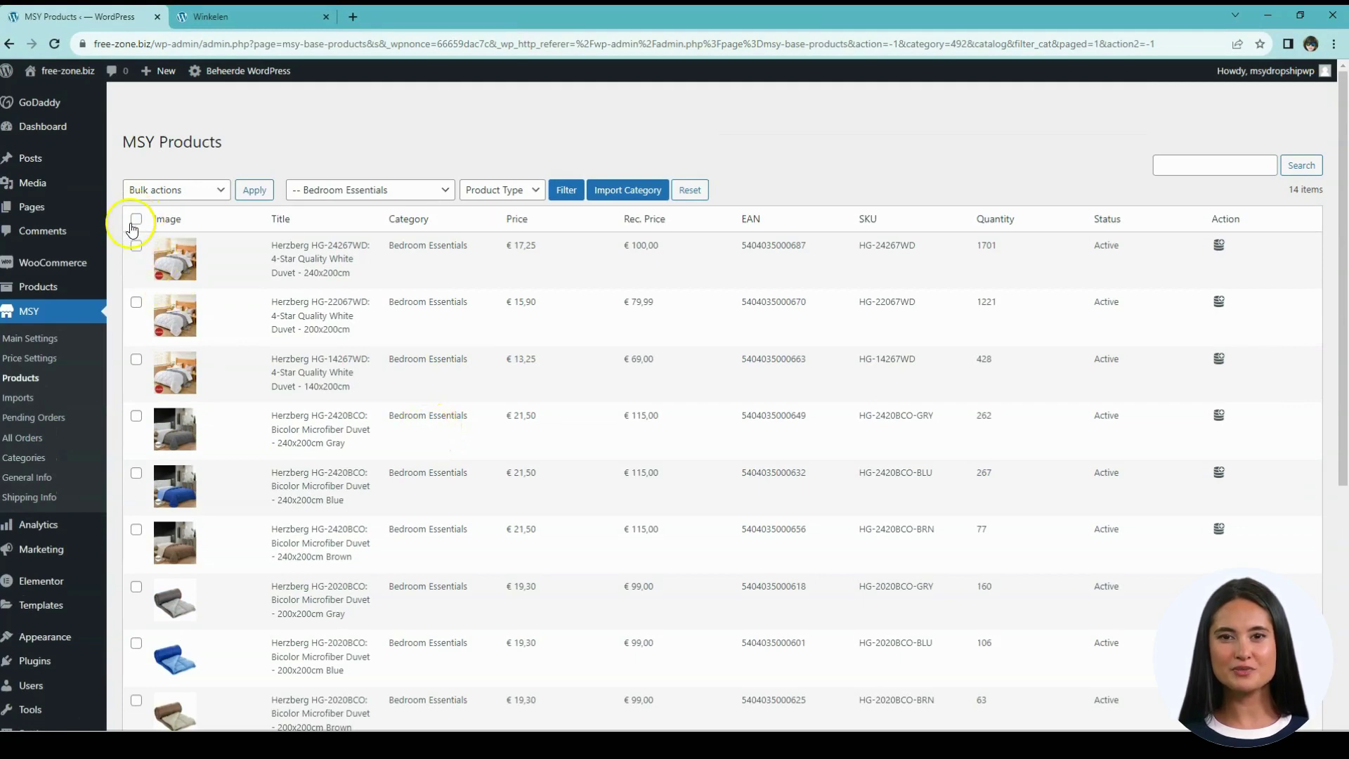
# - Select all 14 Bedroom Essentials products, import the whole category and dismiss the success alert
pyautogui.click(135, 220)
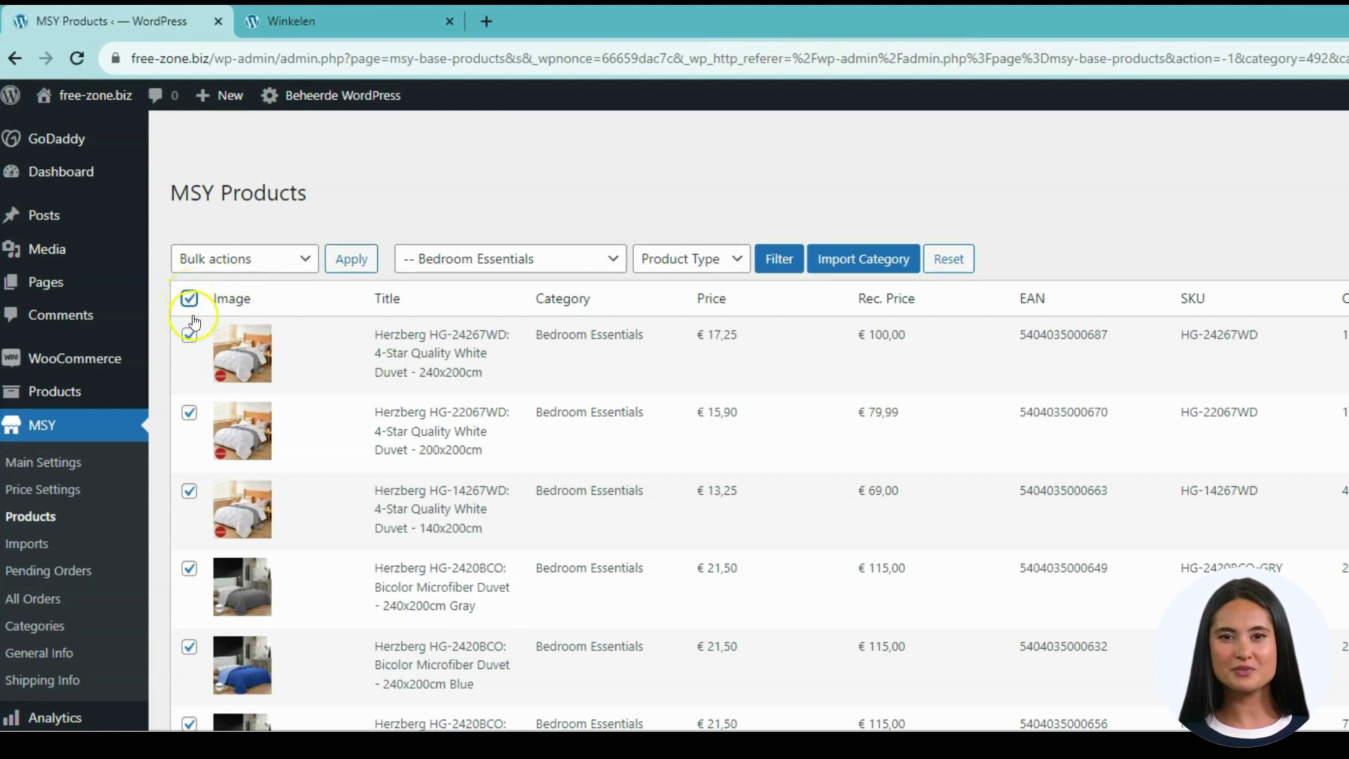
pyautogui.scroll(-3, 292, 581)
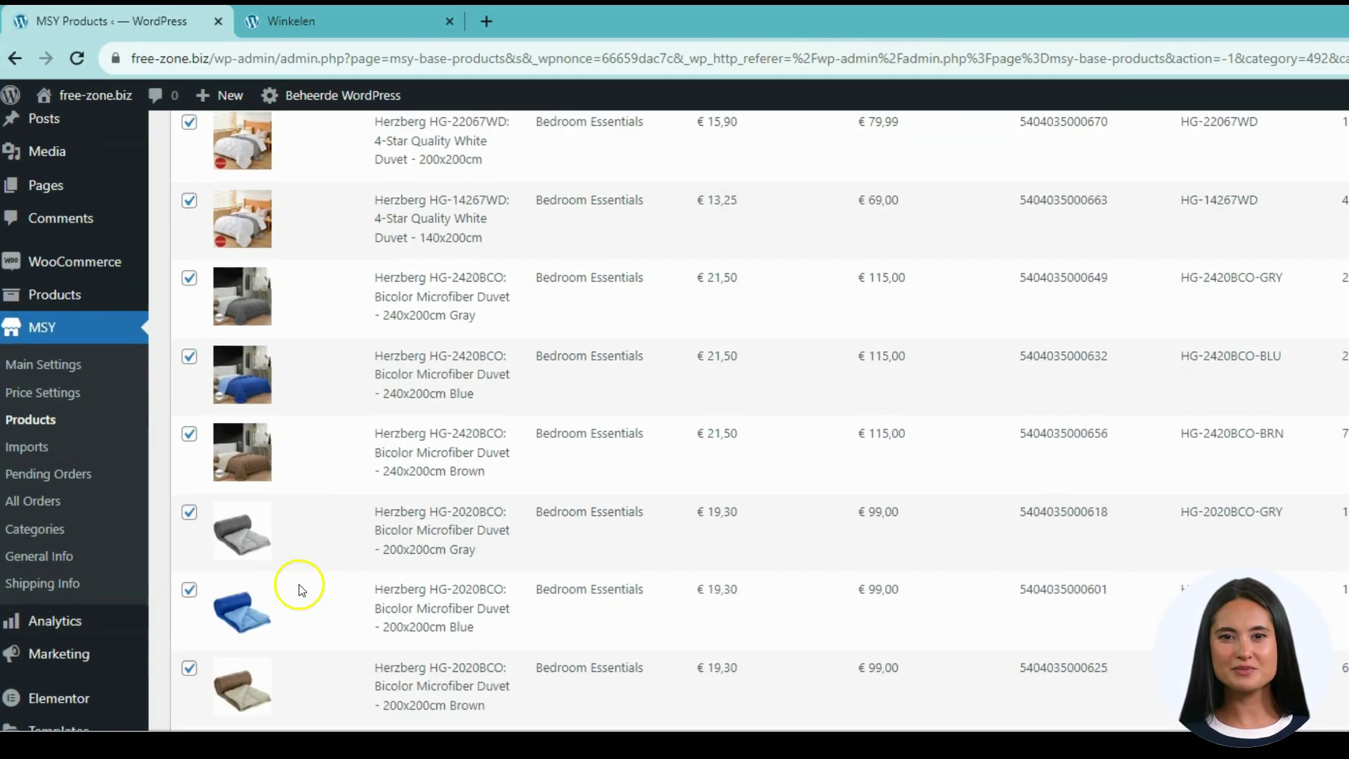
pyautogui.scroll(2, 302, 587)
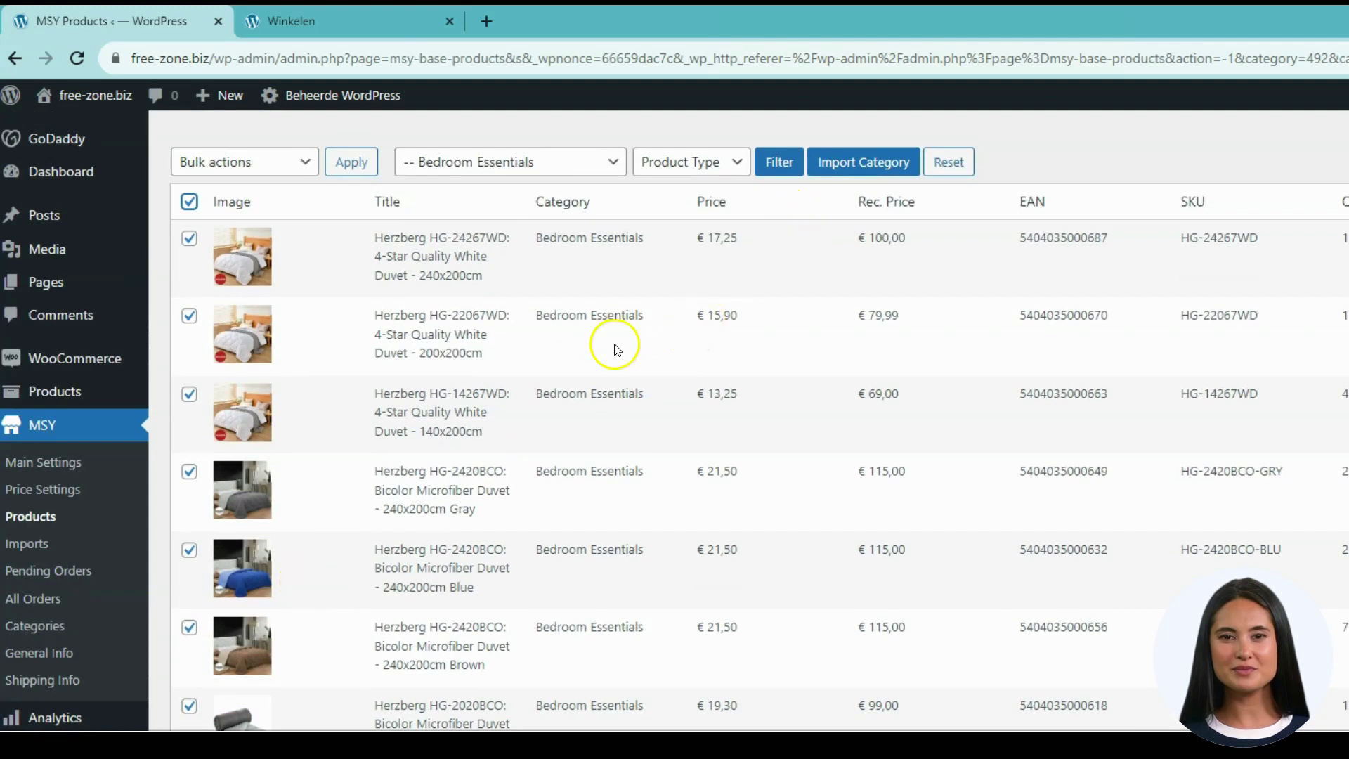
pyautogui.click(863, 167)
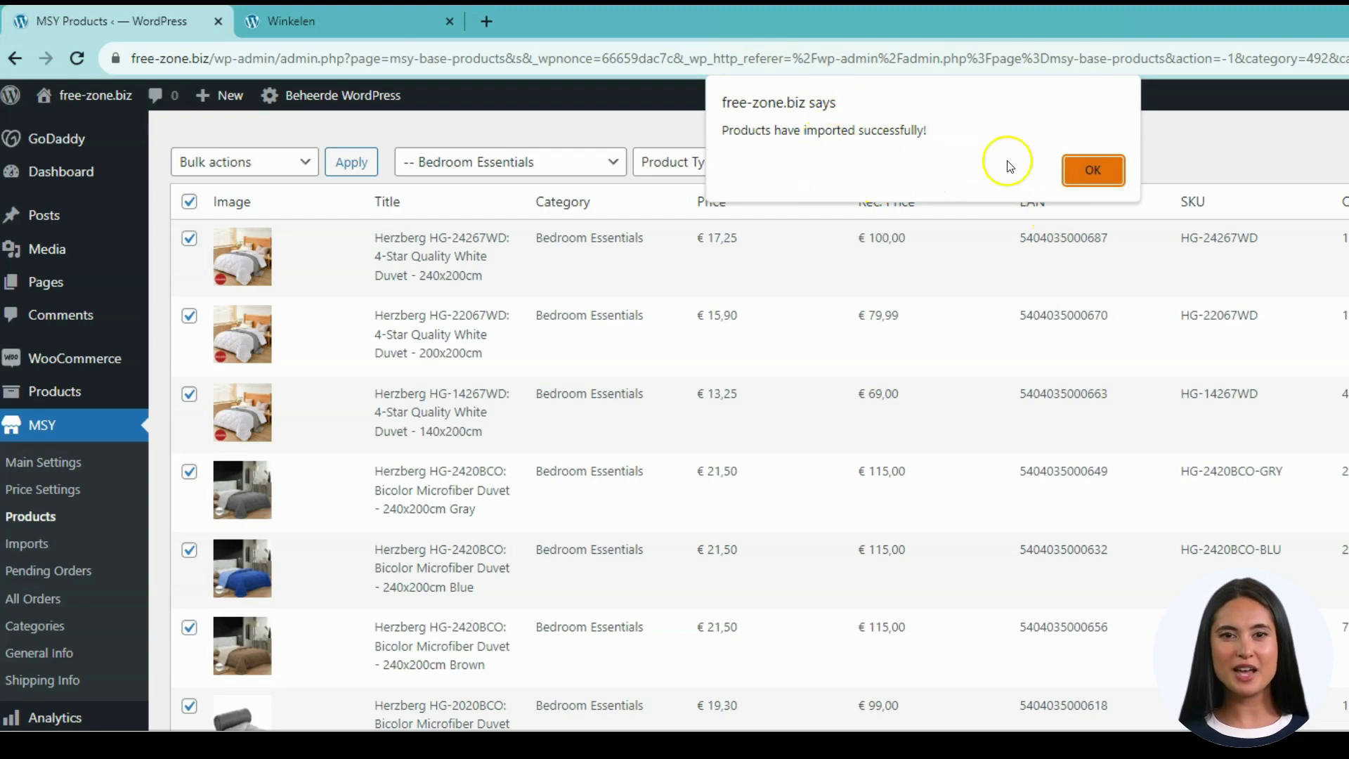
pyautogui.click(1077, 162)
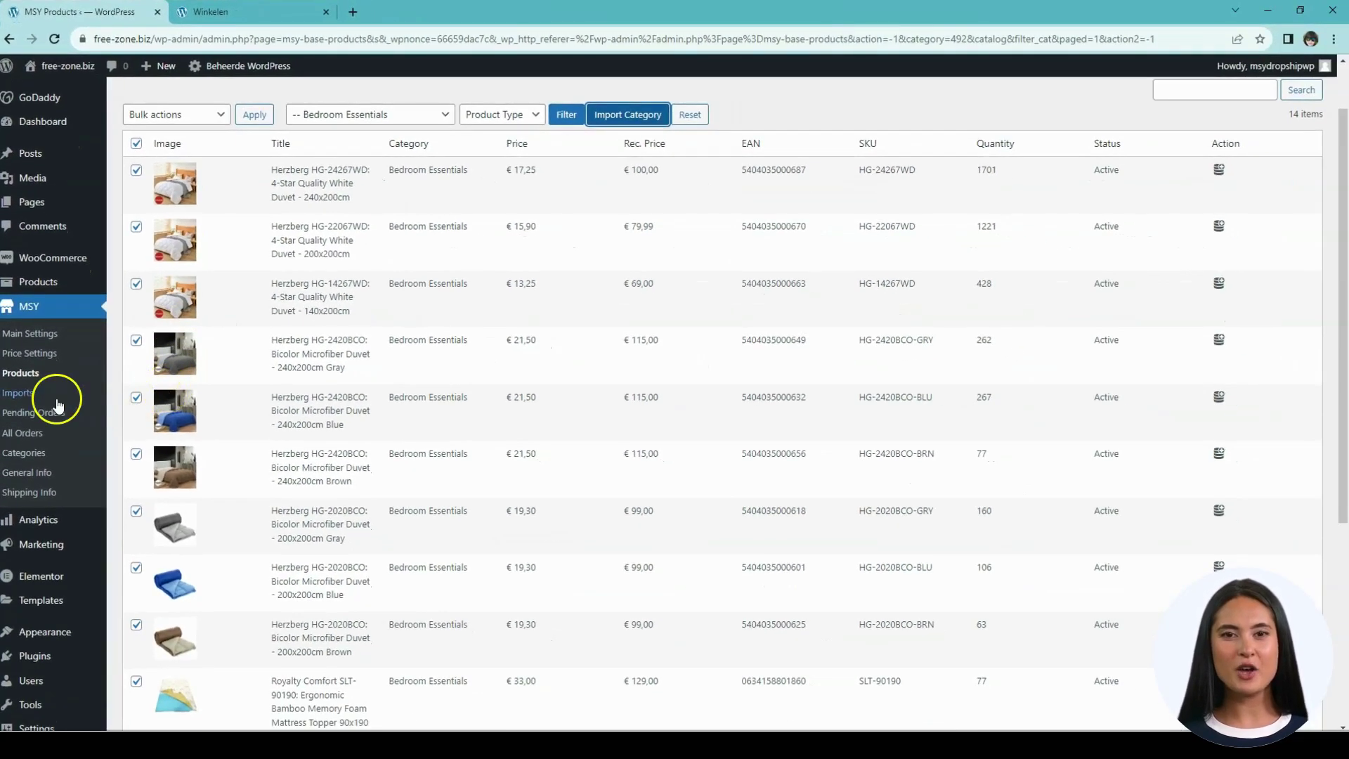
pyautogui.click(26, 395)
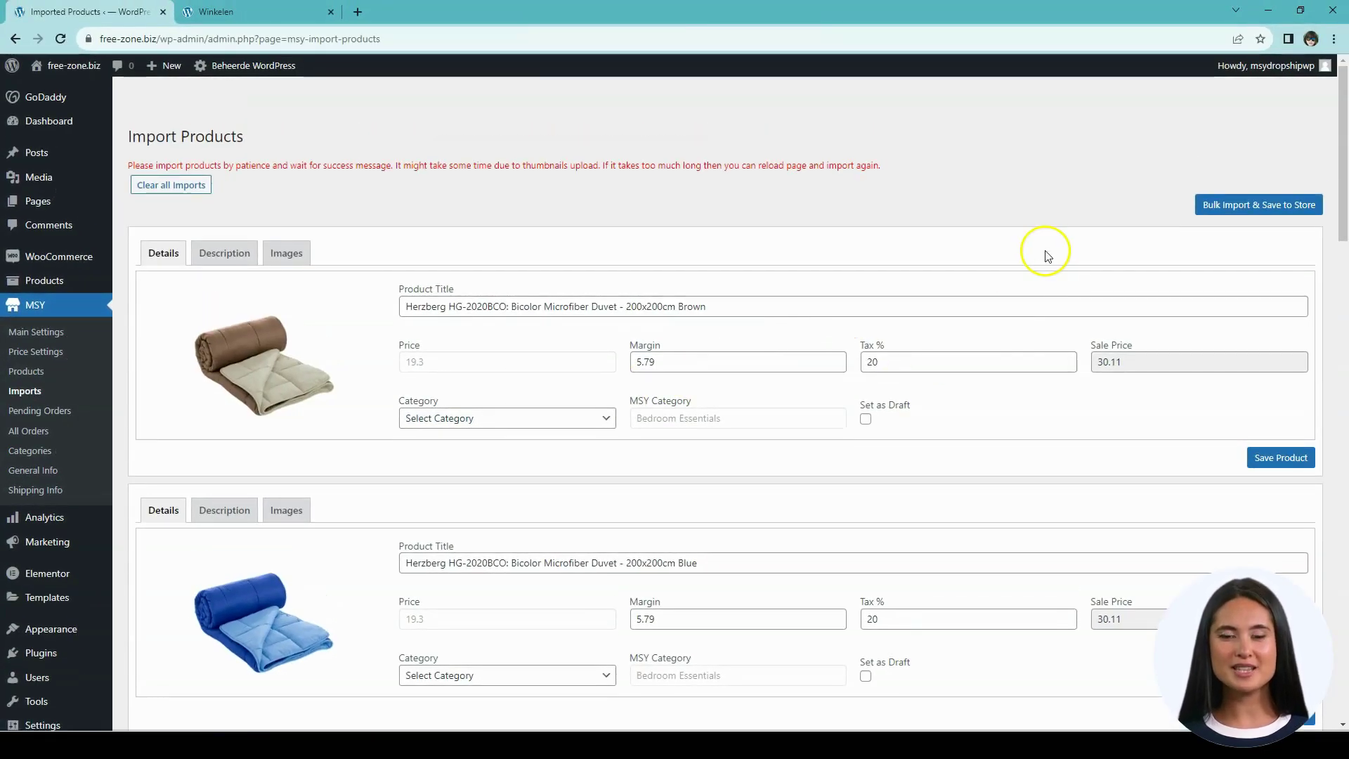
pyautogui.scroll(-1, 437, 379)
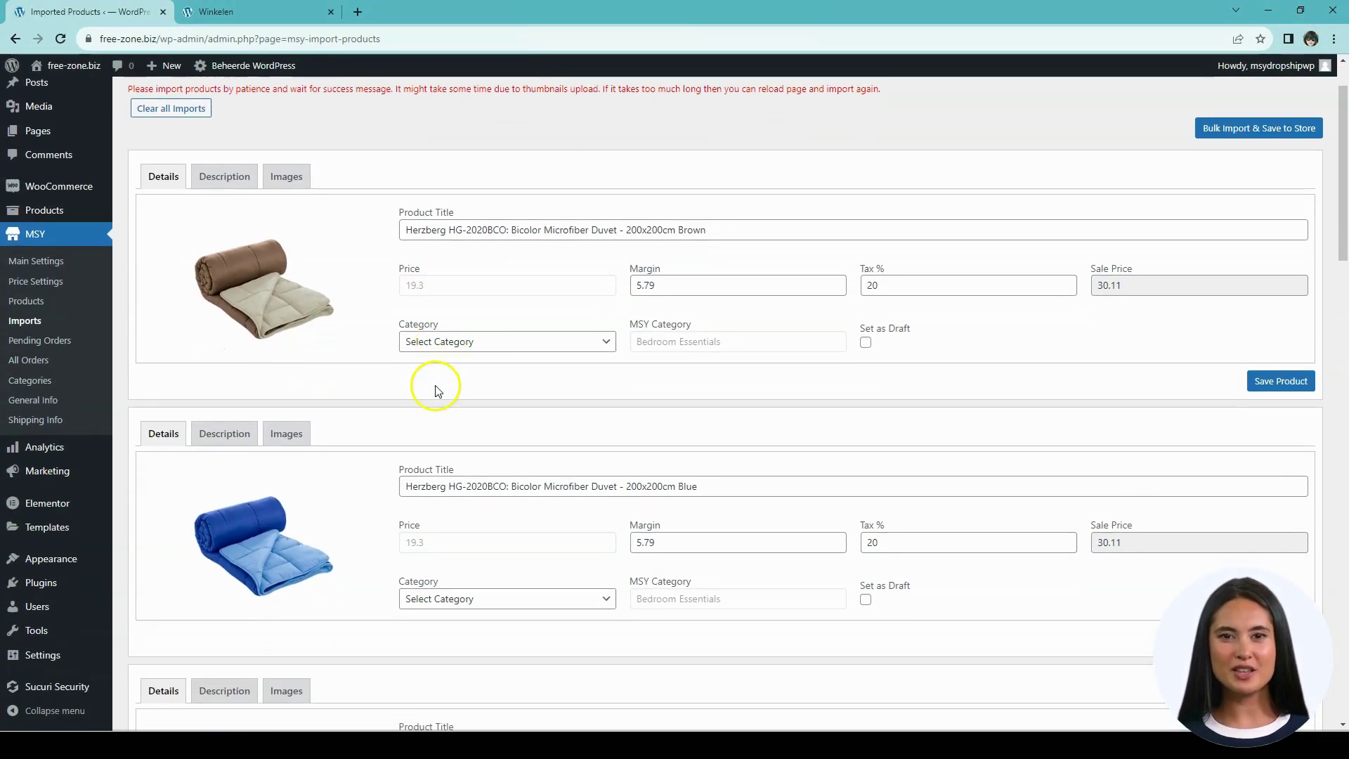
pyautogui.scroll(-7, 436, 390)
pyautogui.scroll(4, 439, 407)
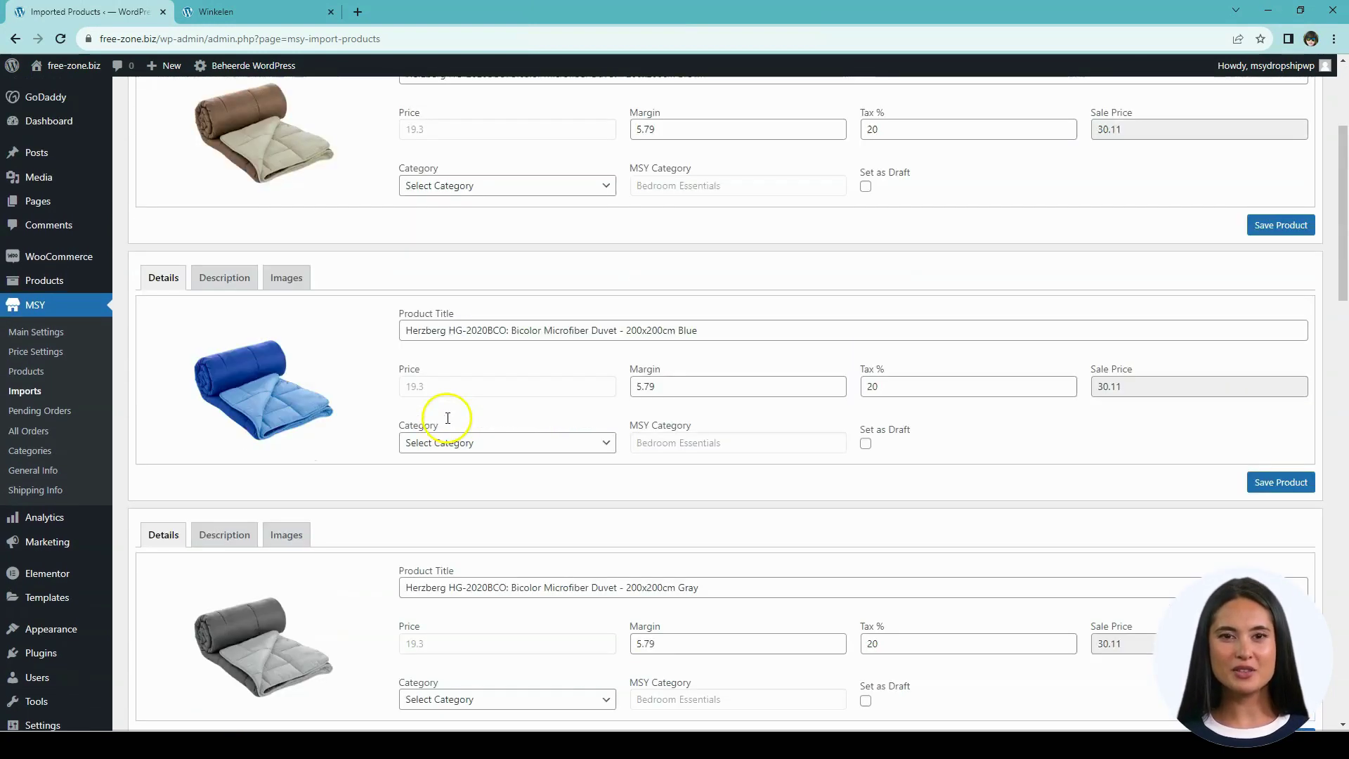
pyautogui.scroll(3, 447, 418)
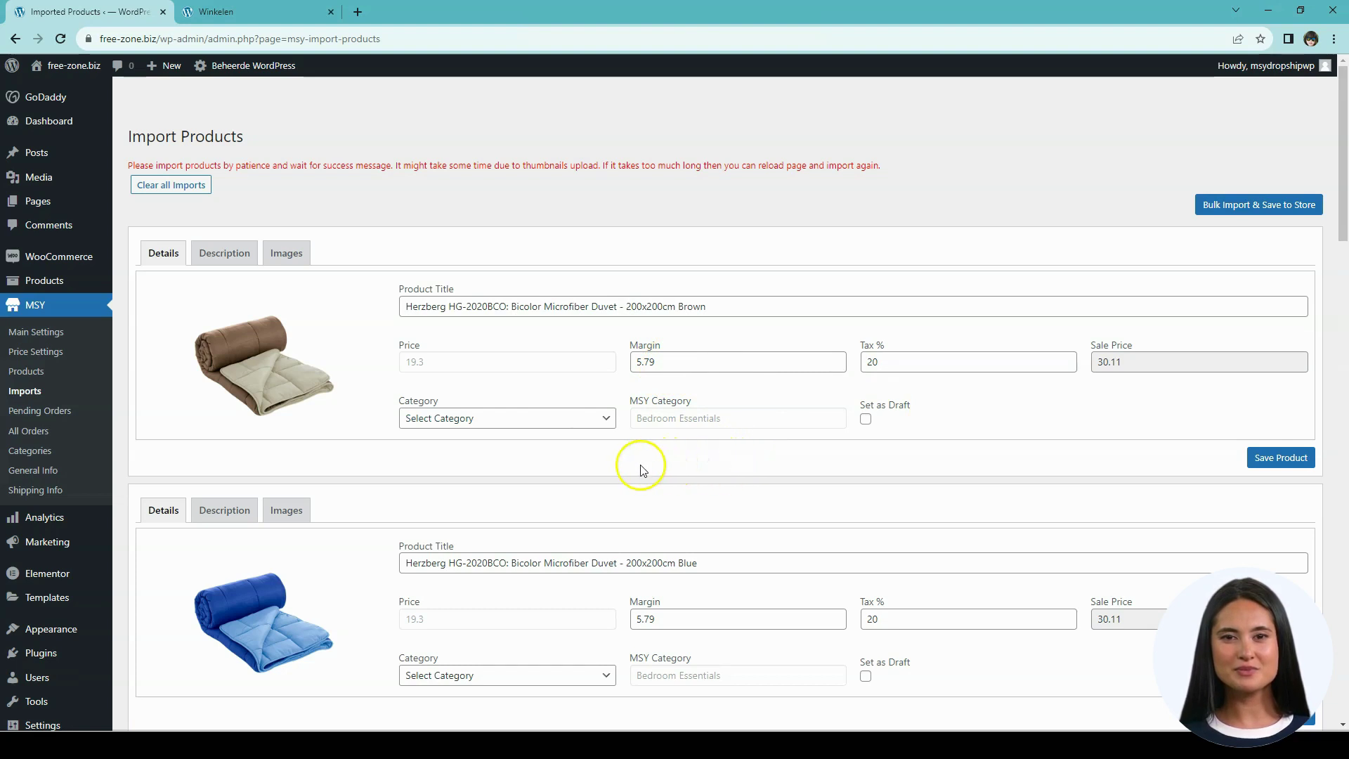
pyautogui.scroll(-1, 313, 420)
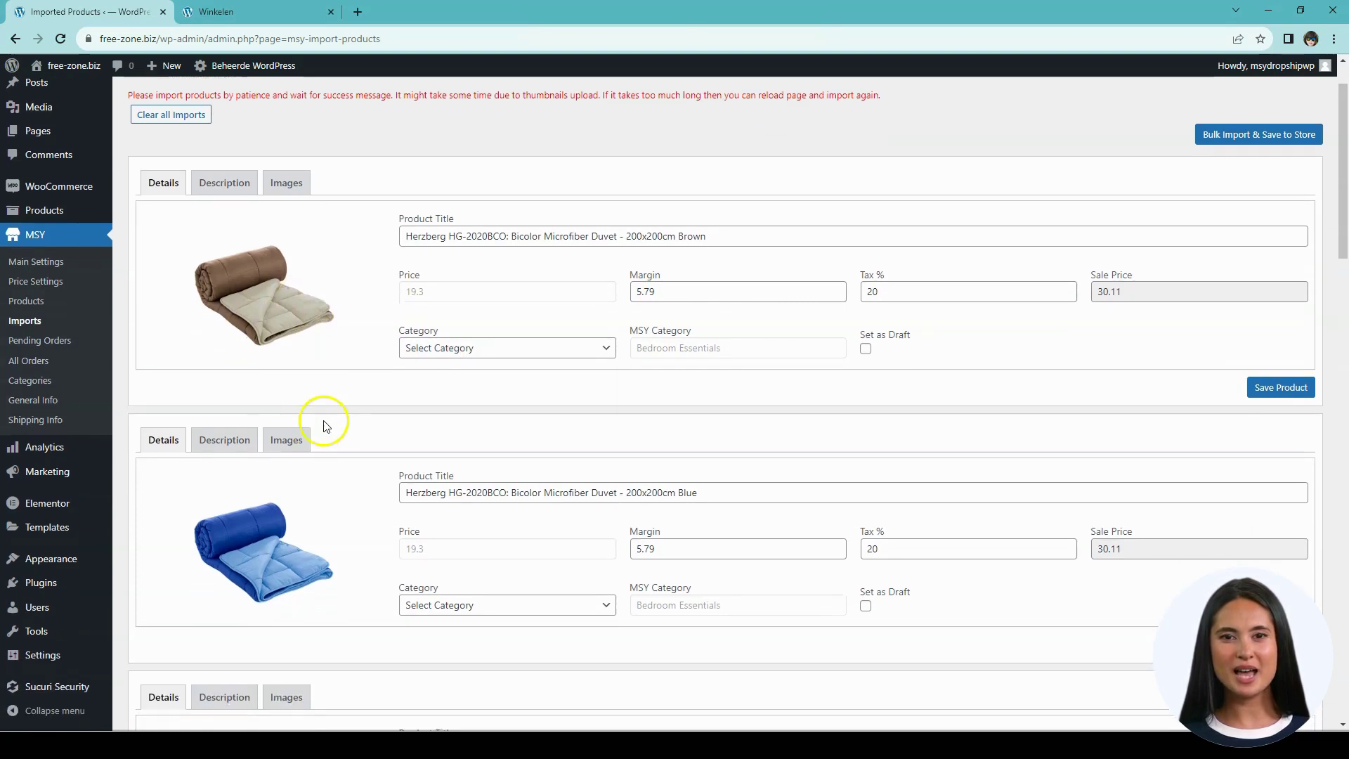
pyautogui.click(460, 345)
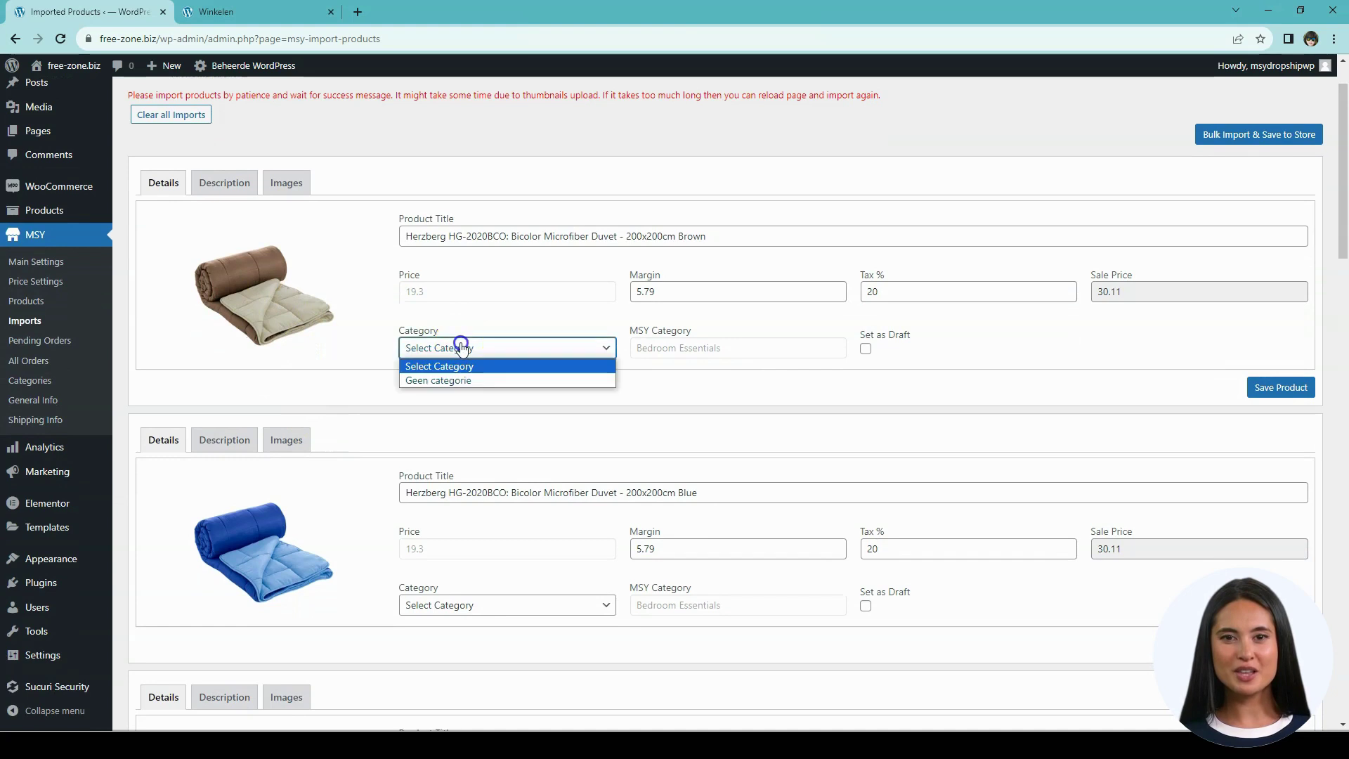
pyautogui.click(664, 395)
pyautogui.click(522, 605)
pyautogui.click(546, 615)
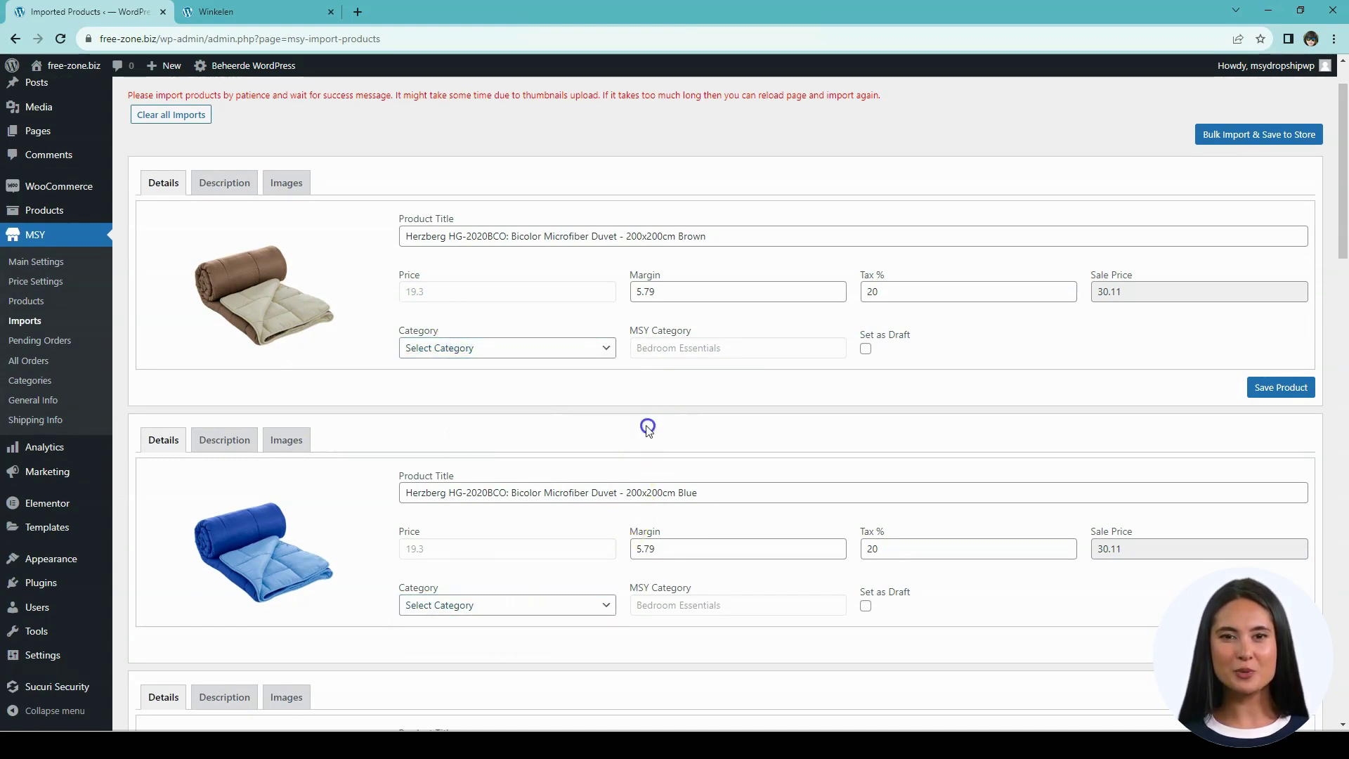
pyautogui.scroll(1, 492, 393)
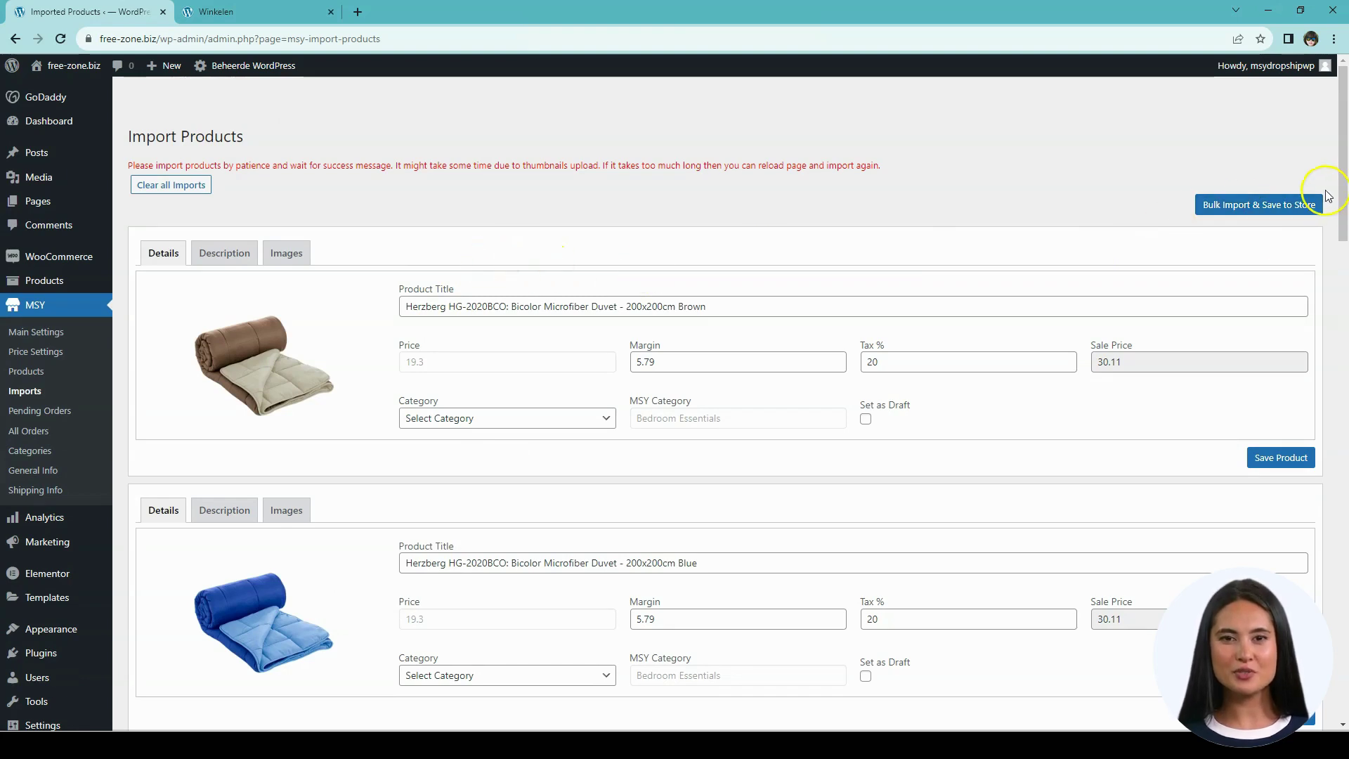
# - Bulk-import all listed Herzberg duvets into the store and dismiss the success alert
pyautogui.click(1253, 212)
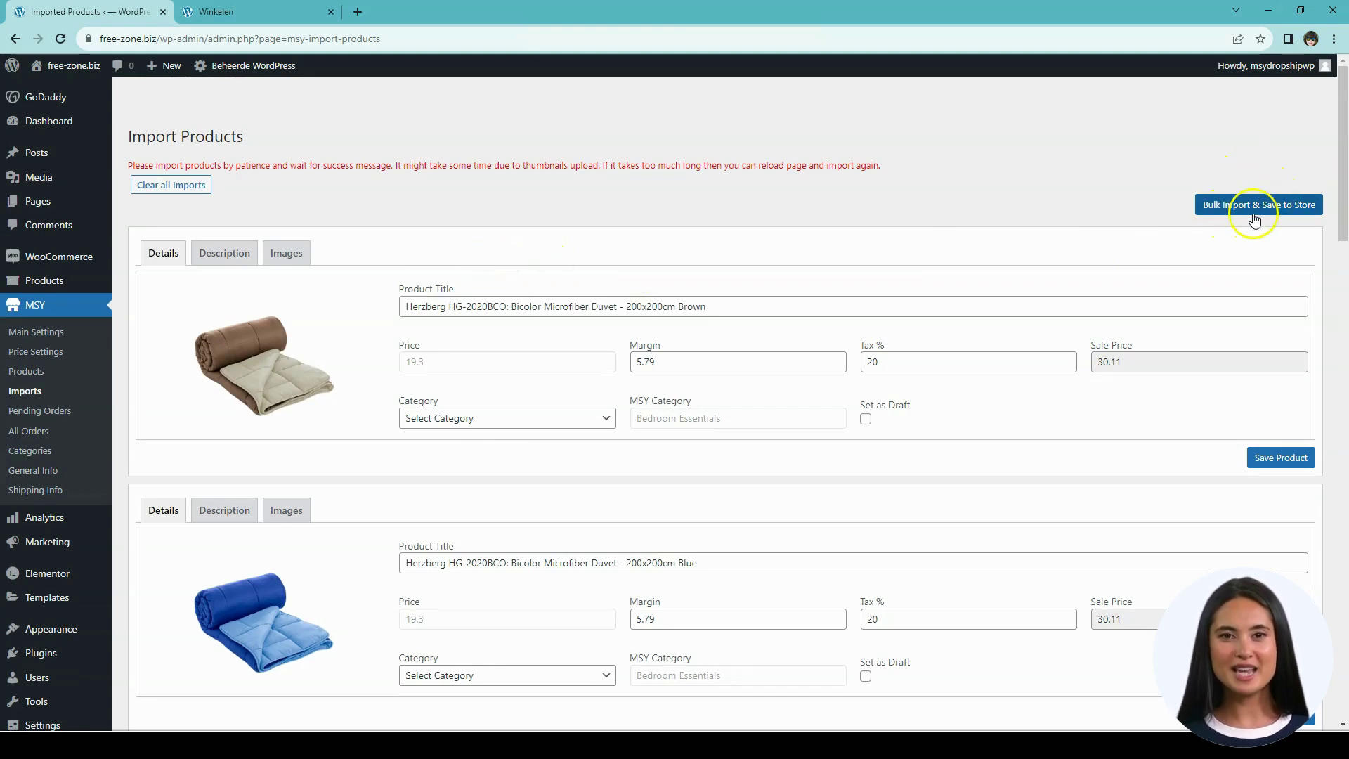
pyautogui.click(1245, 211)
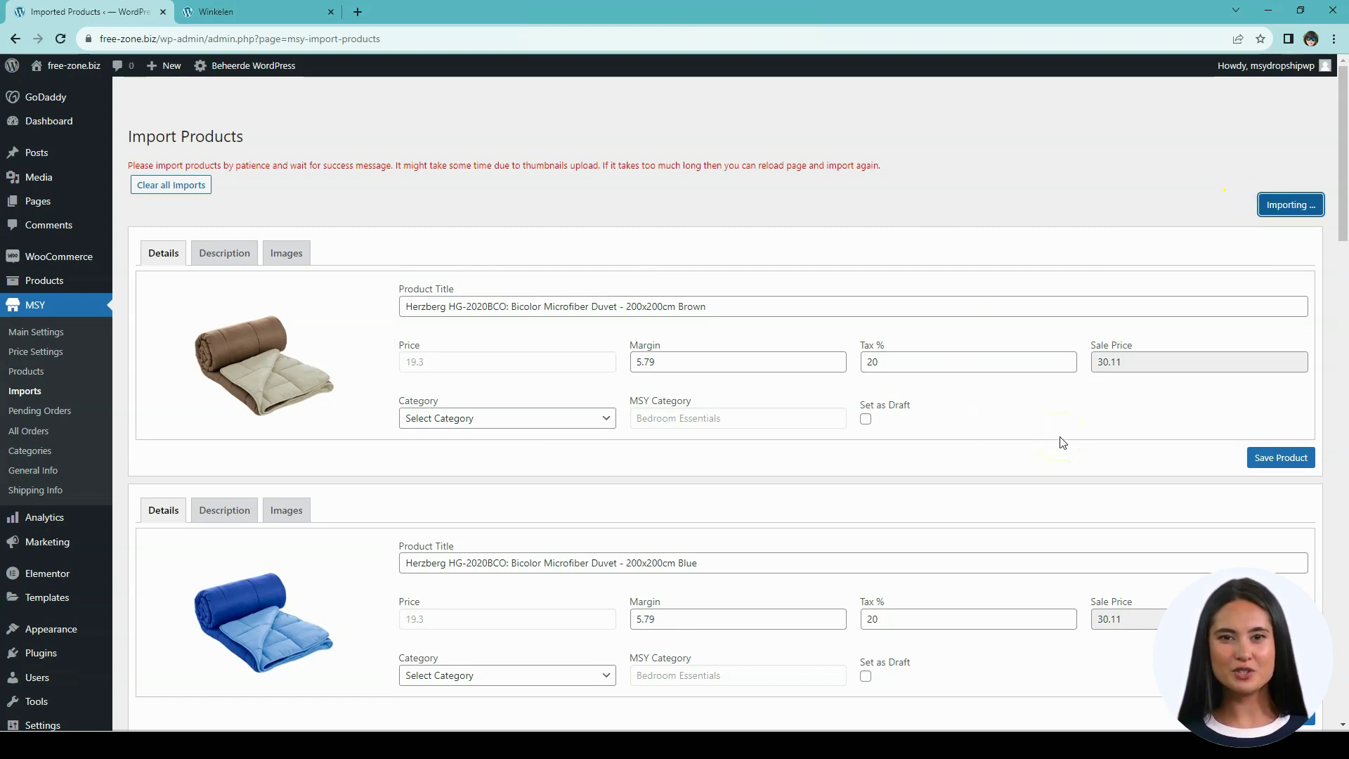
pyautogui.click(12, 304)
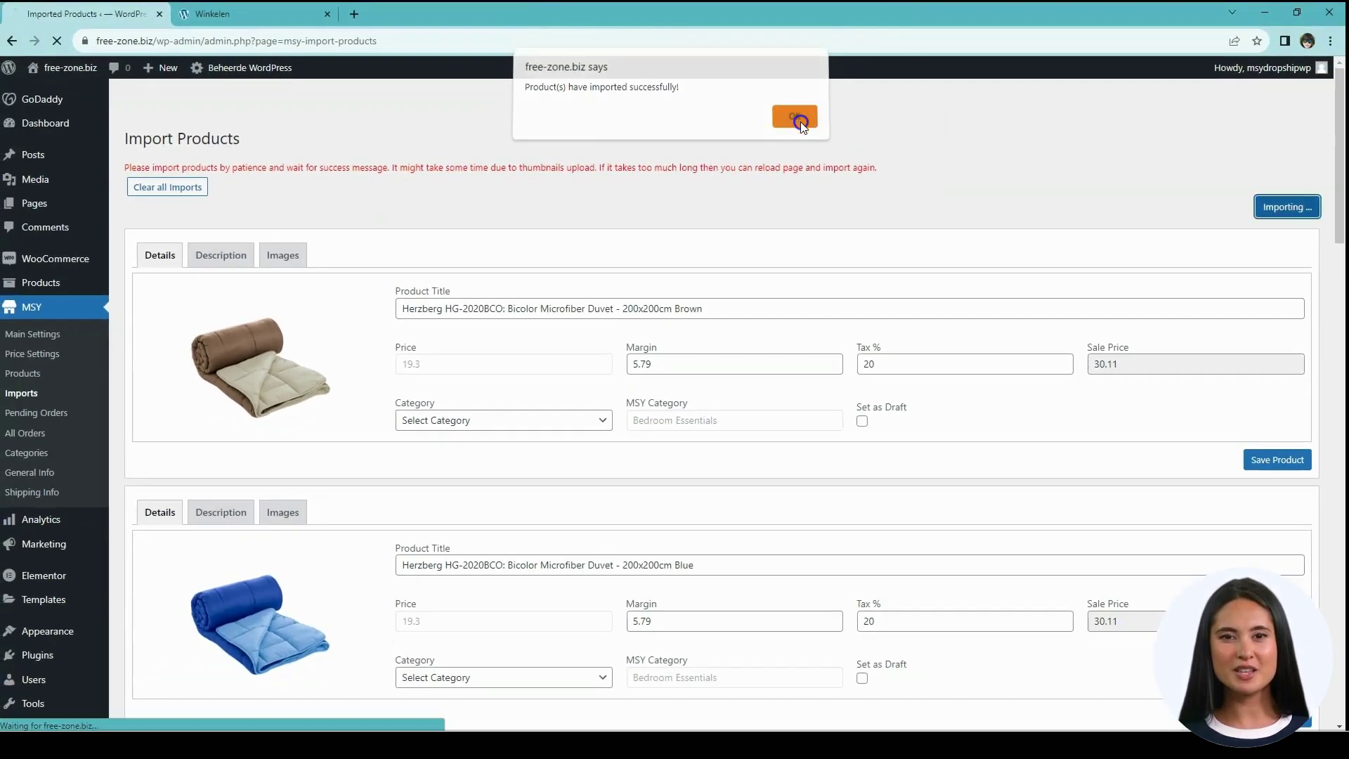
pyautogui.click(881, 170)
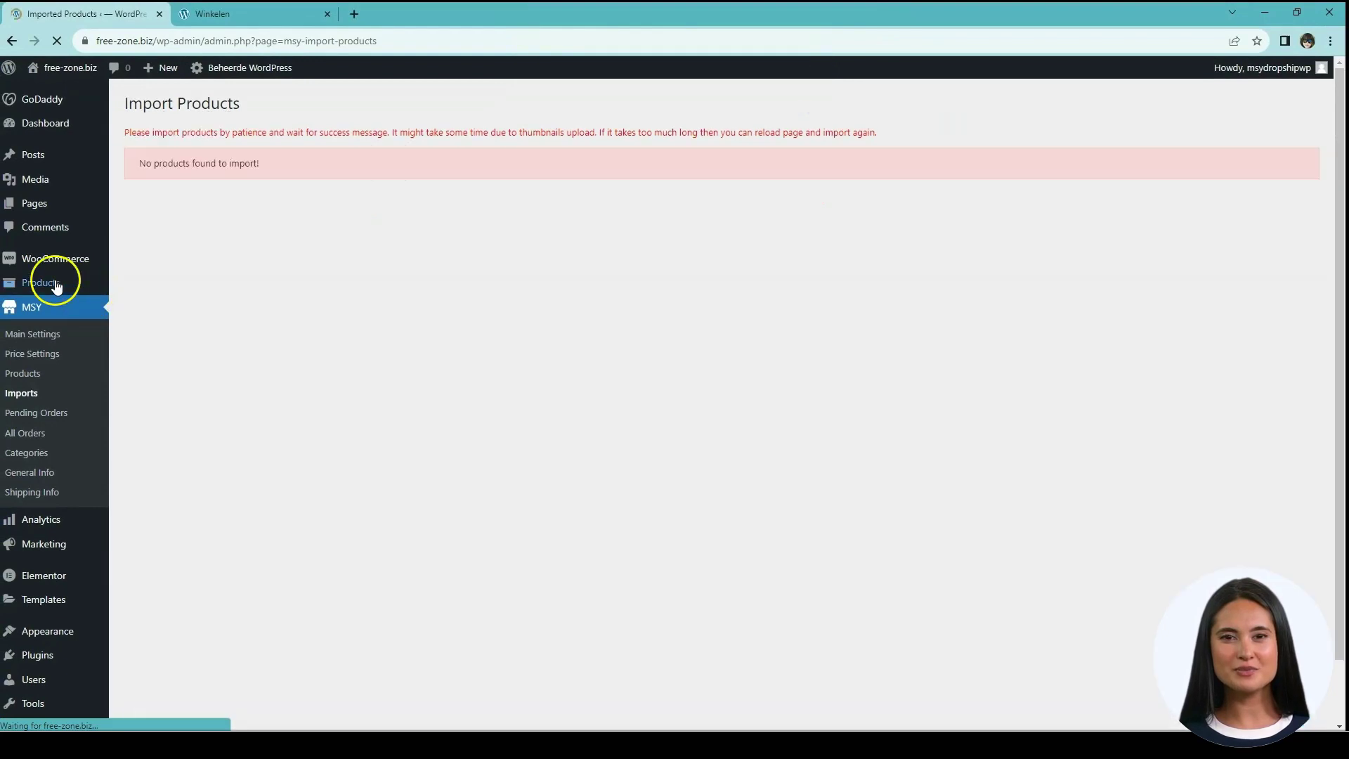
# - Open the Products list and scroll through the ten newly imported duvets
pyautogui.click(58, 356)
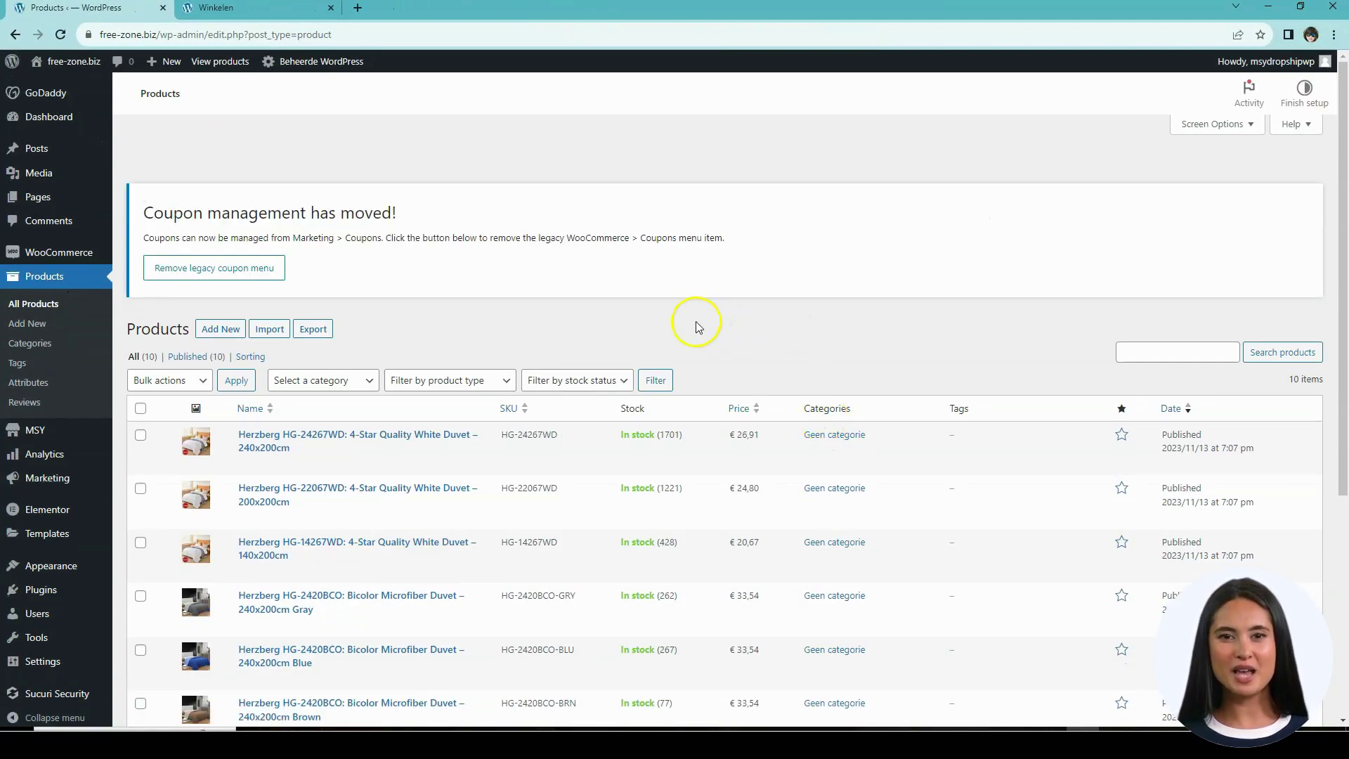
pyautogui.scroll(-2, 695, 370)
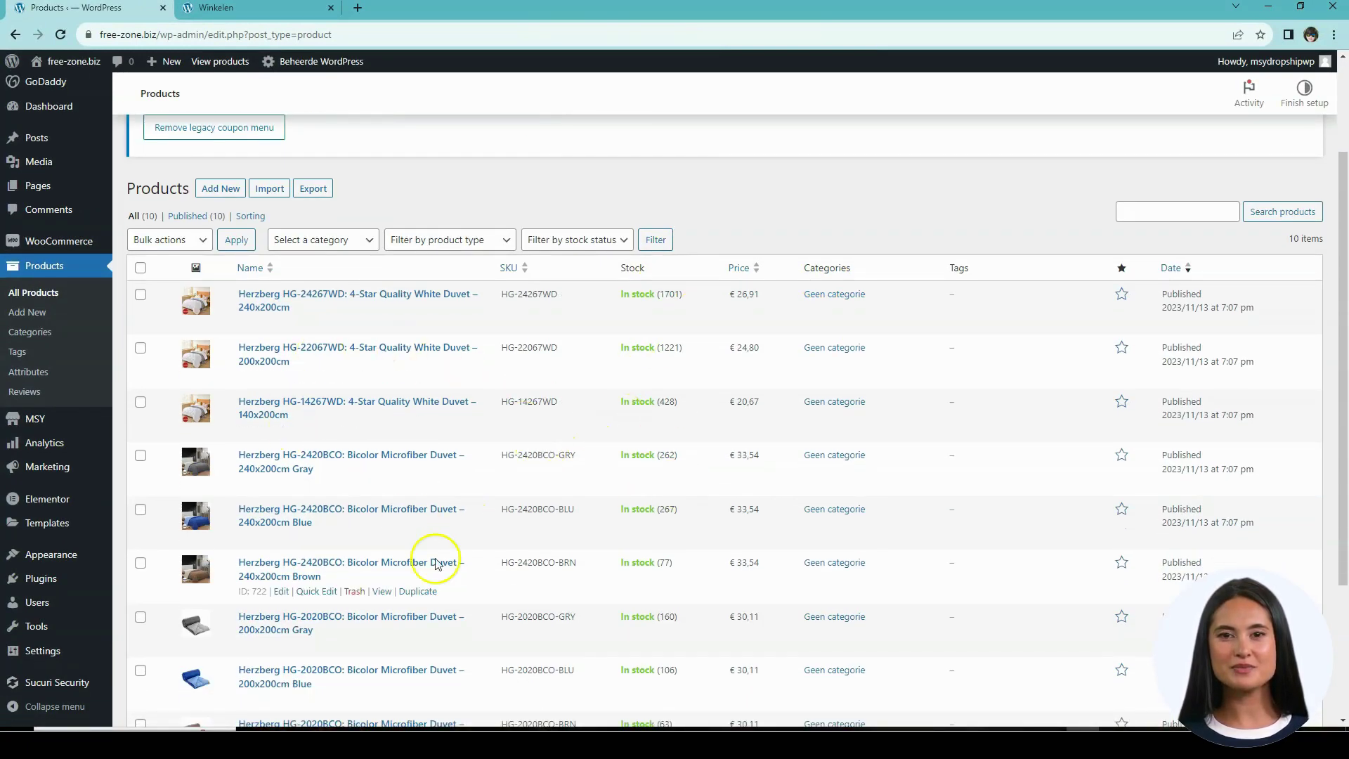
# - Switch to the storefront shop and reload it so the new duvets appear
pyautogui.click(251, 10)
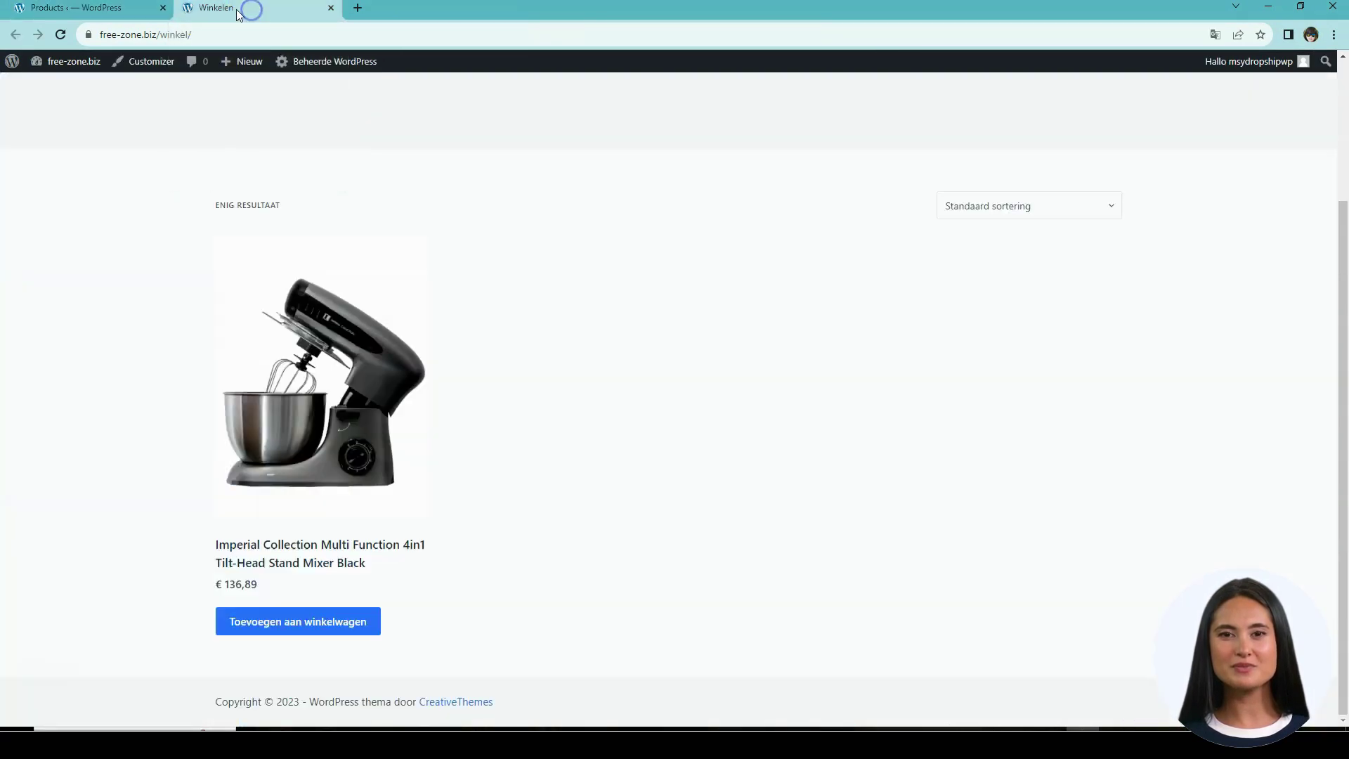
pyautogui.press('F5')
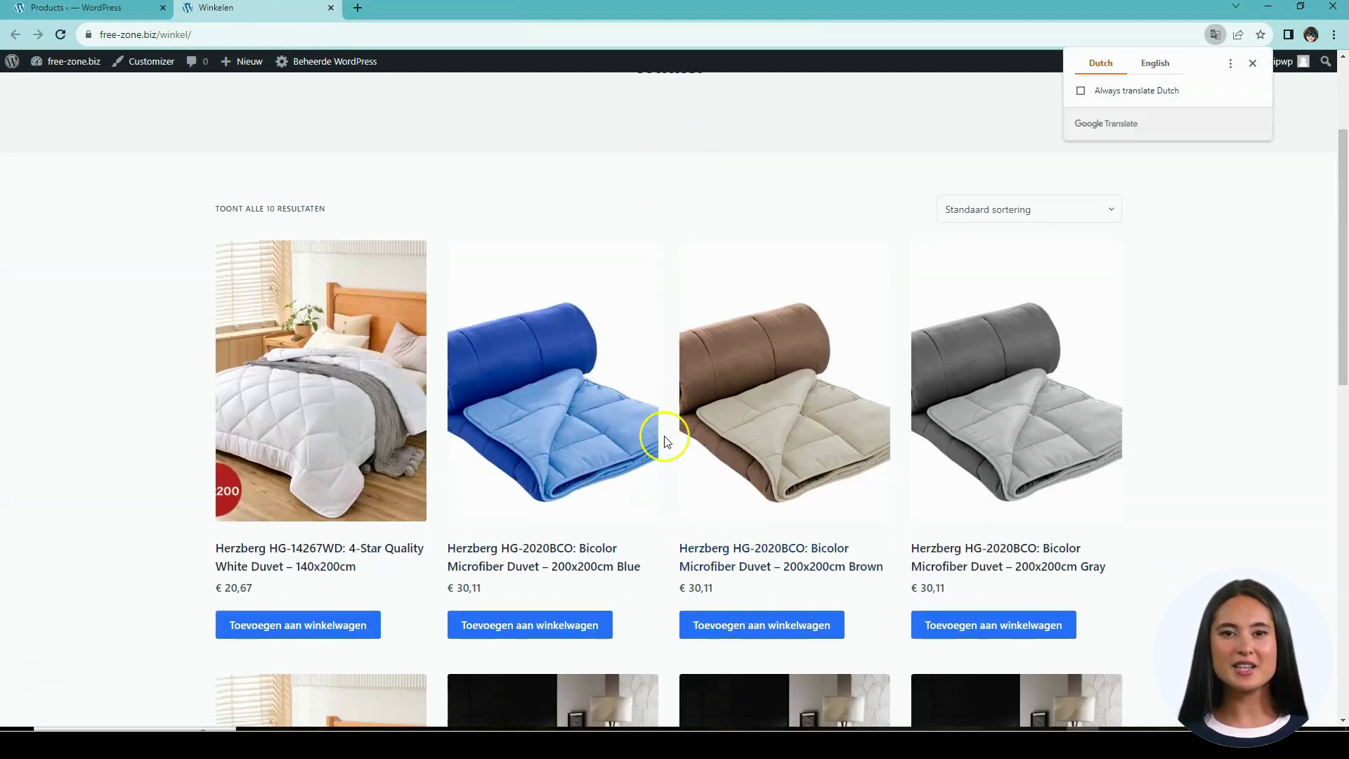
pyautogui.scroll(1, 668, 441)
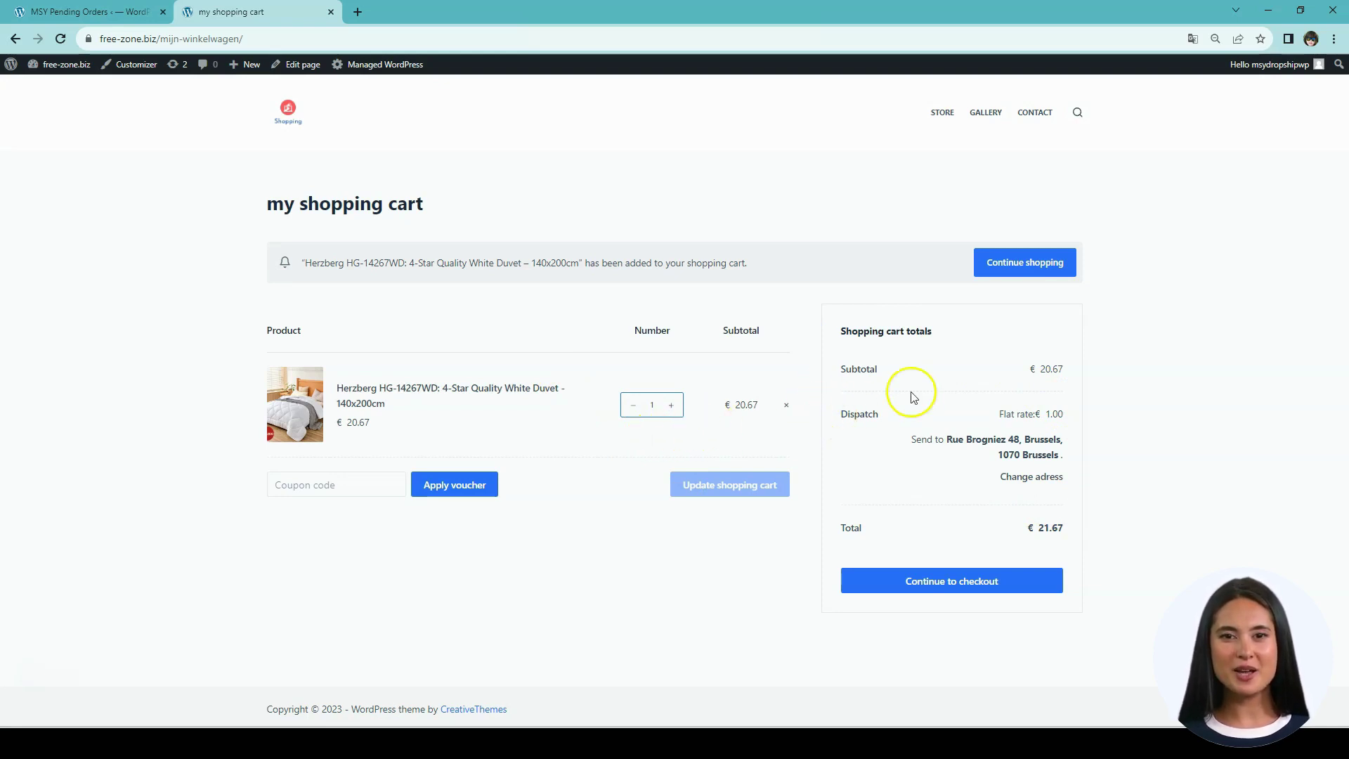
# - Go to checkout, choose Cash on delivery, and translate the checkout page into English
pyautogui.click(983, 599)
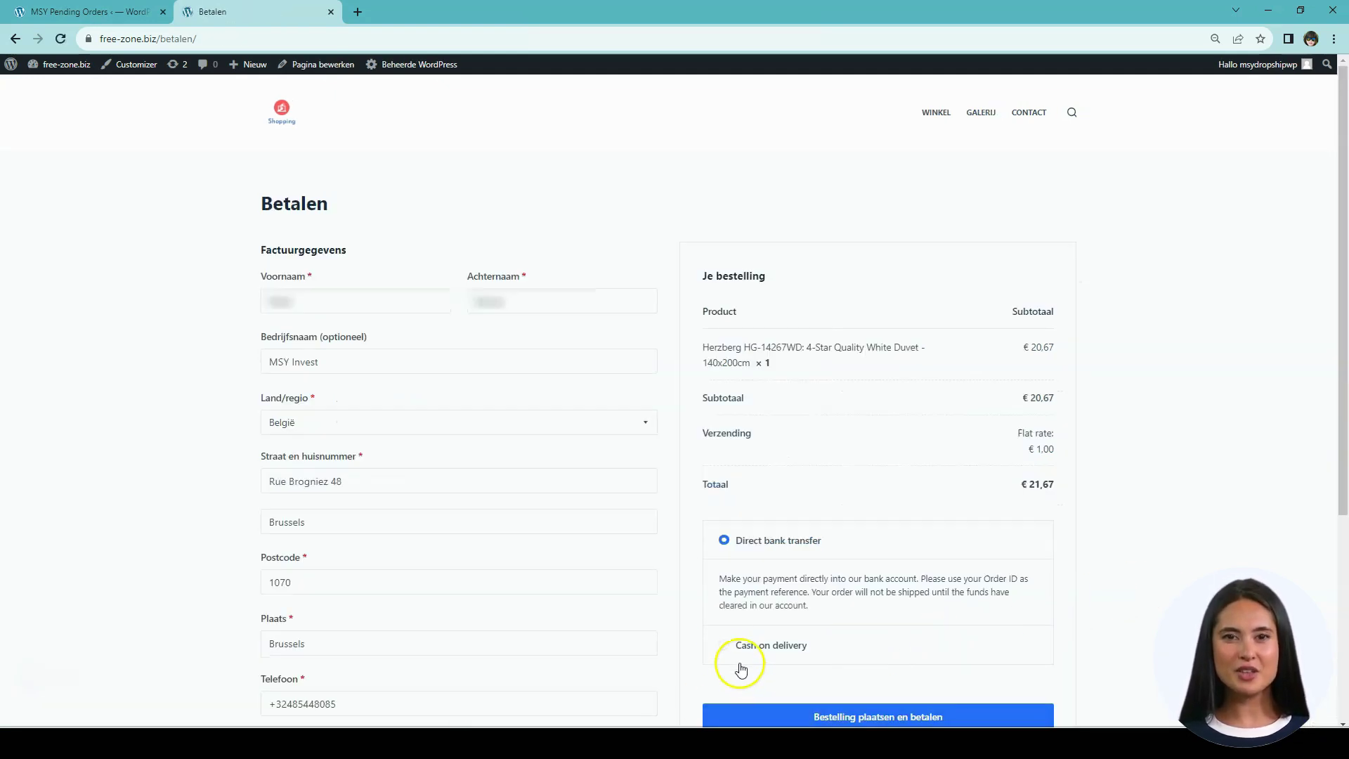
pyautogui.click(723, 646)
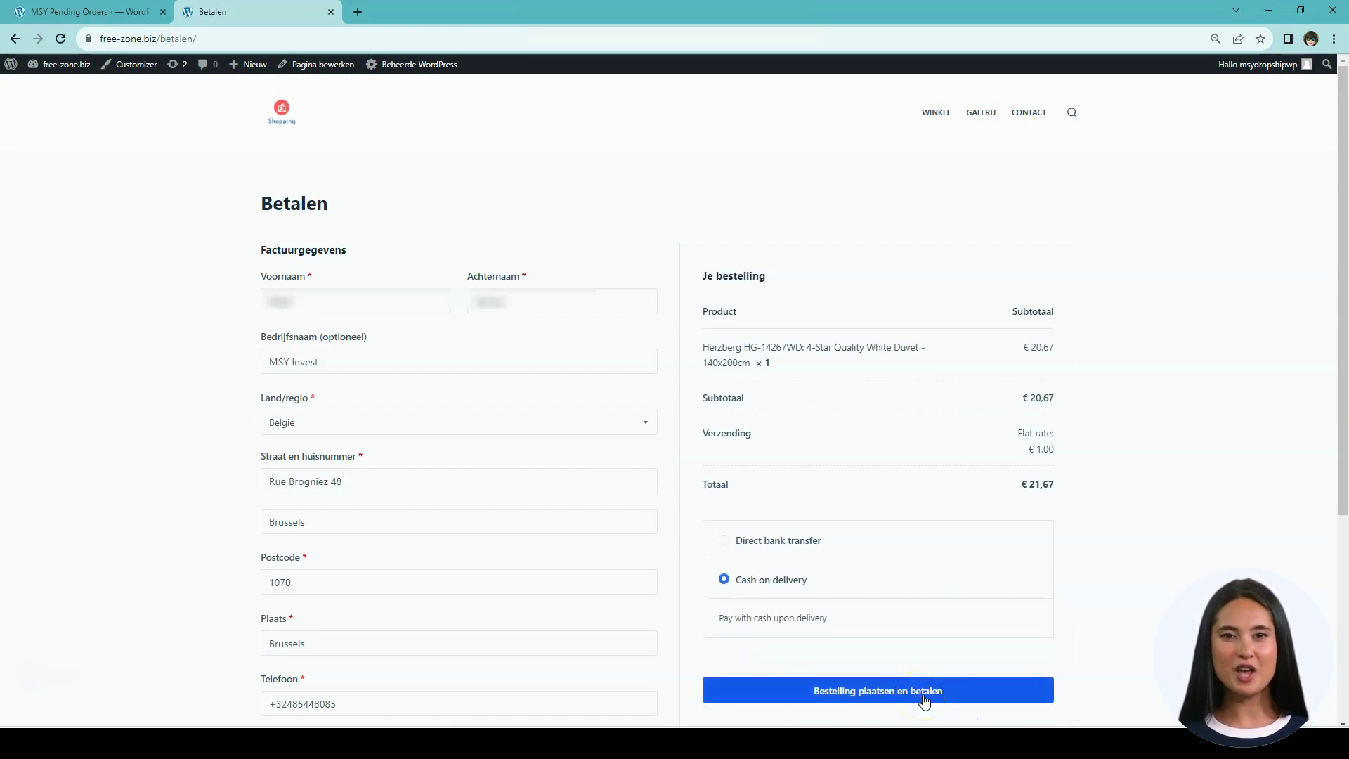
pyautogui.rightClick(1125, 622)
pyautogui.click(1194, 575)
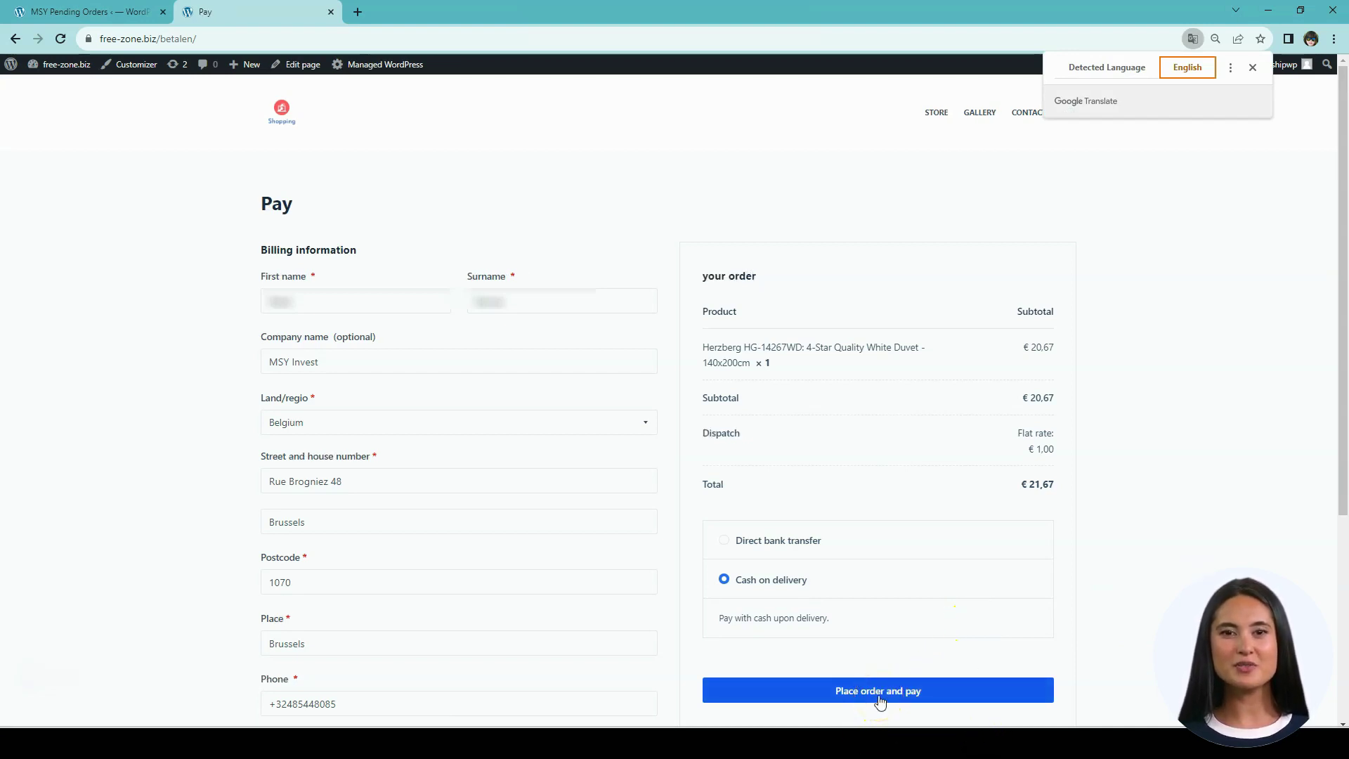
# - Place the €21.67 test order and translate the order 789 confirmation into English
pyautogui.click(878, 697)
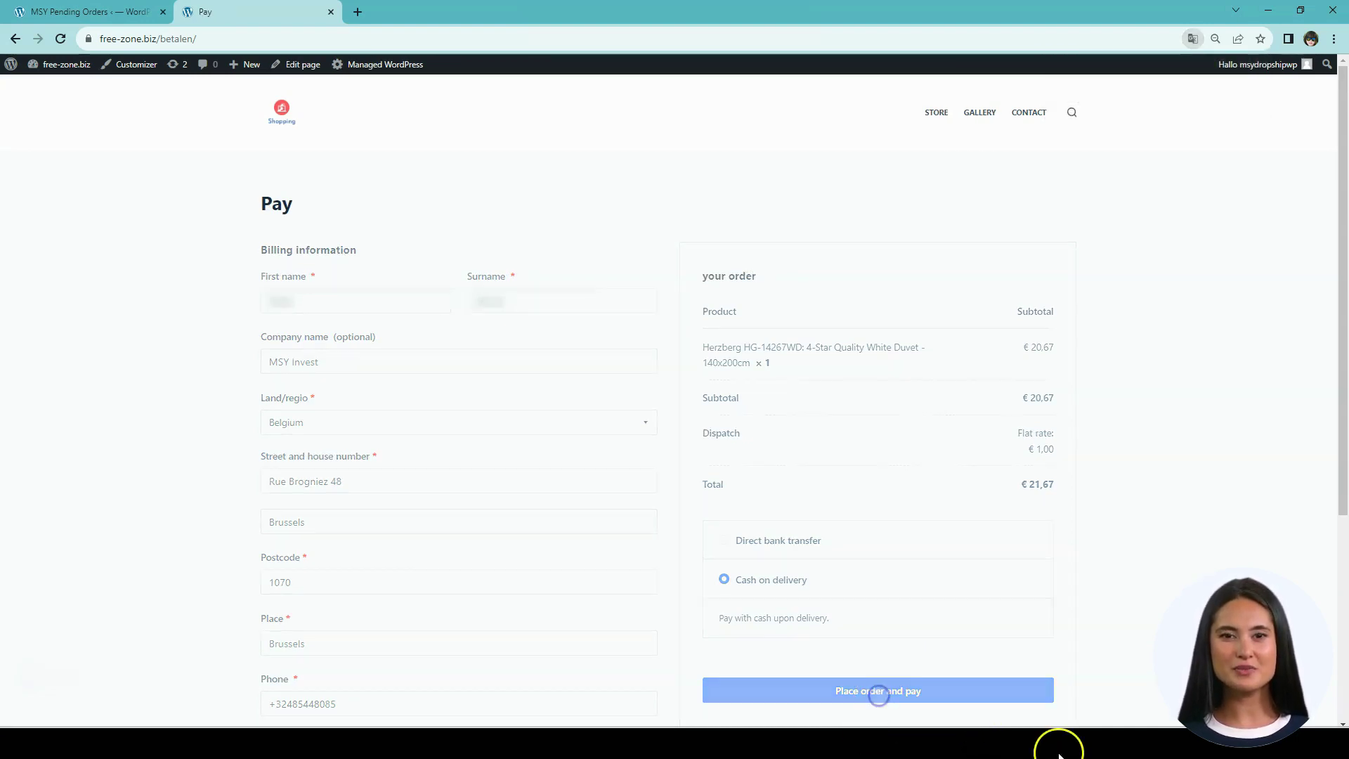
pyautogui.rightClick(1161, 376)
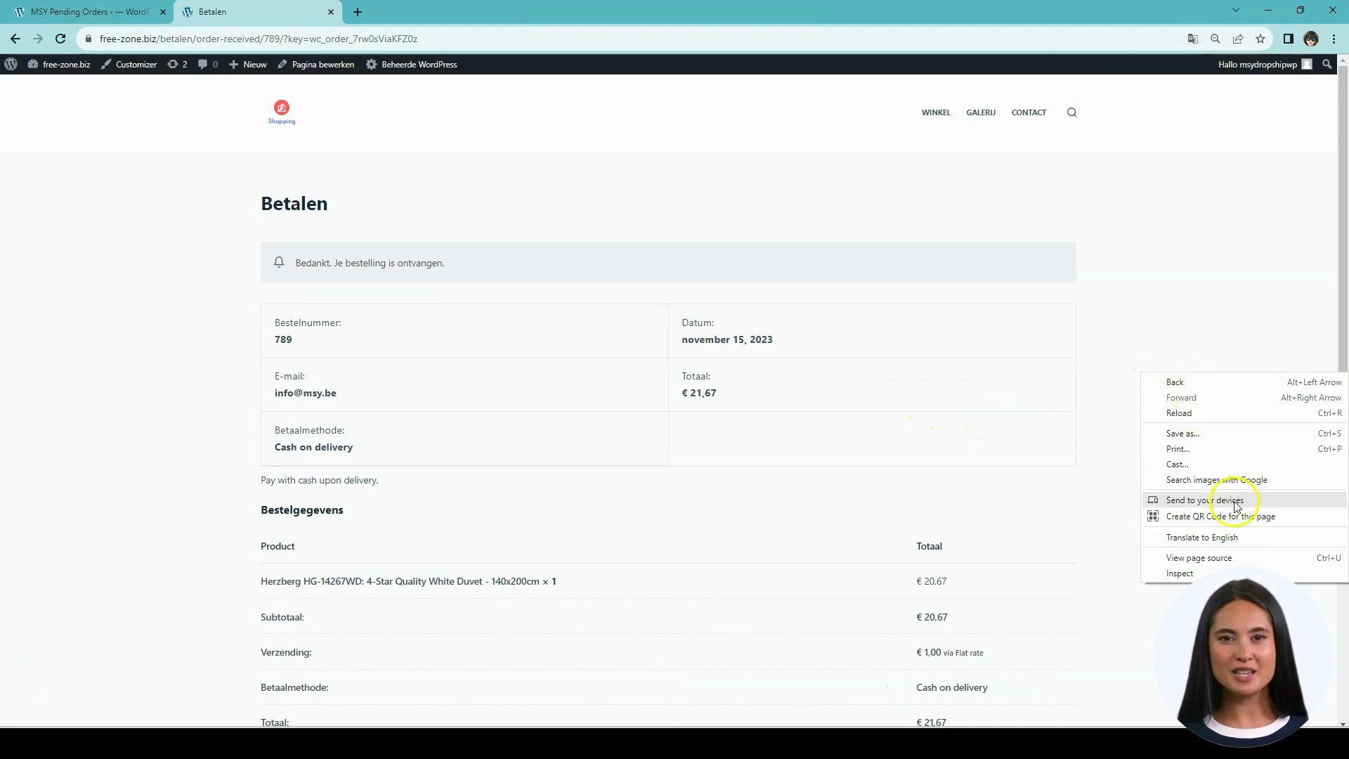
pyautogui.click(1222, 537)
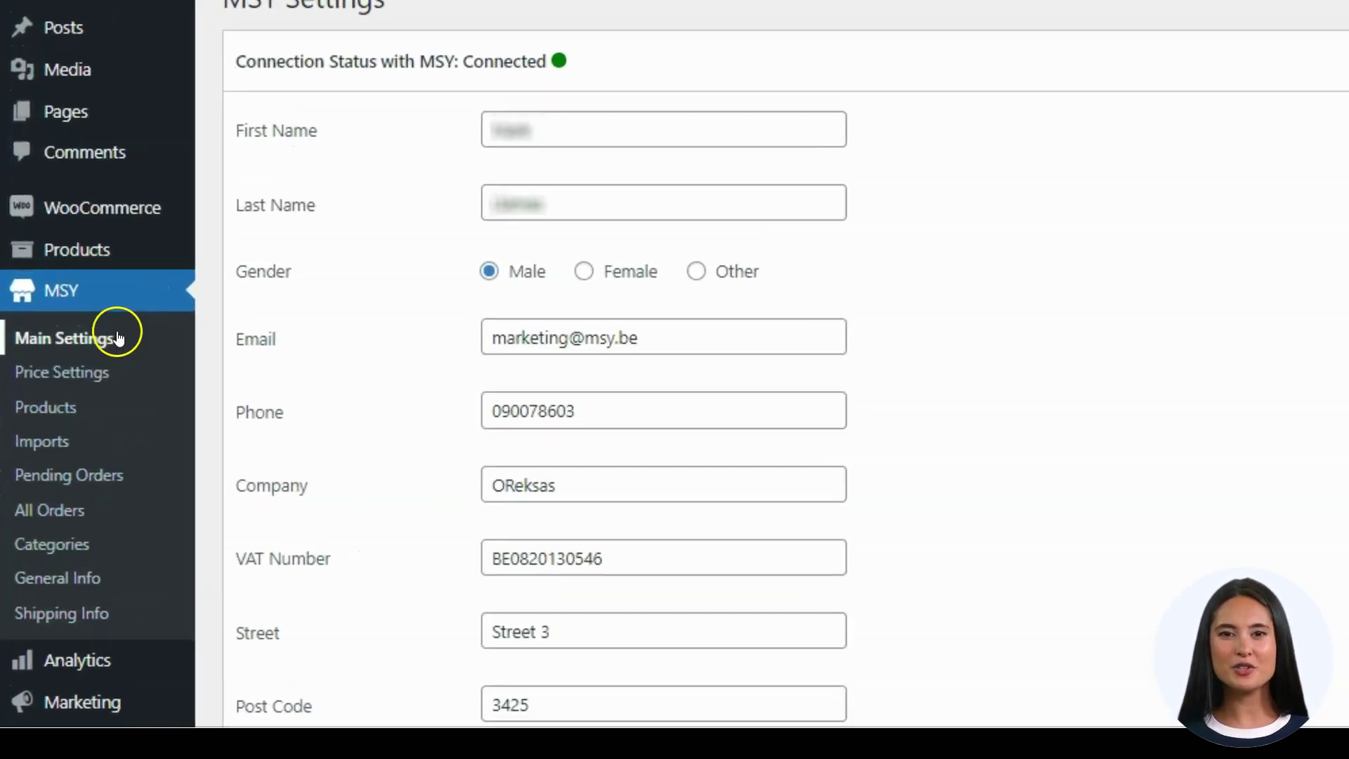
# - Open MSY > Pending Orders to see order #789 for the white duvet
pyautogui.click(73, 470)
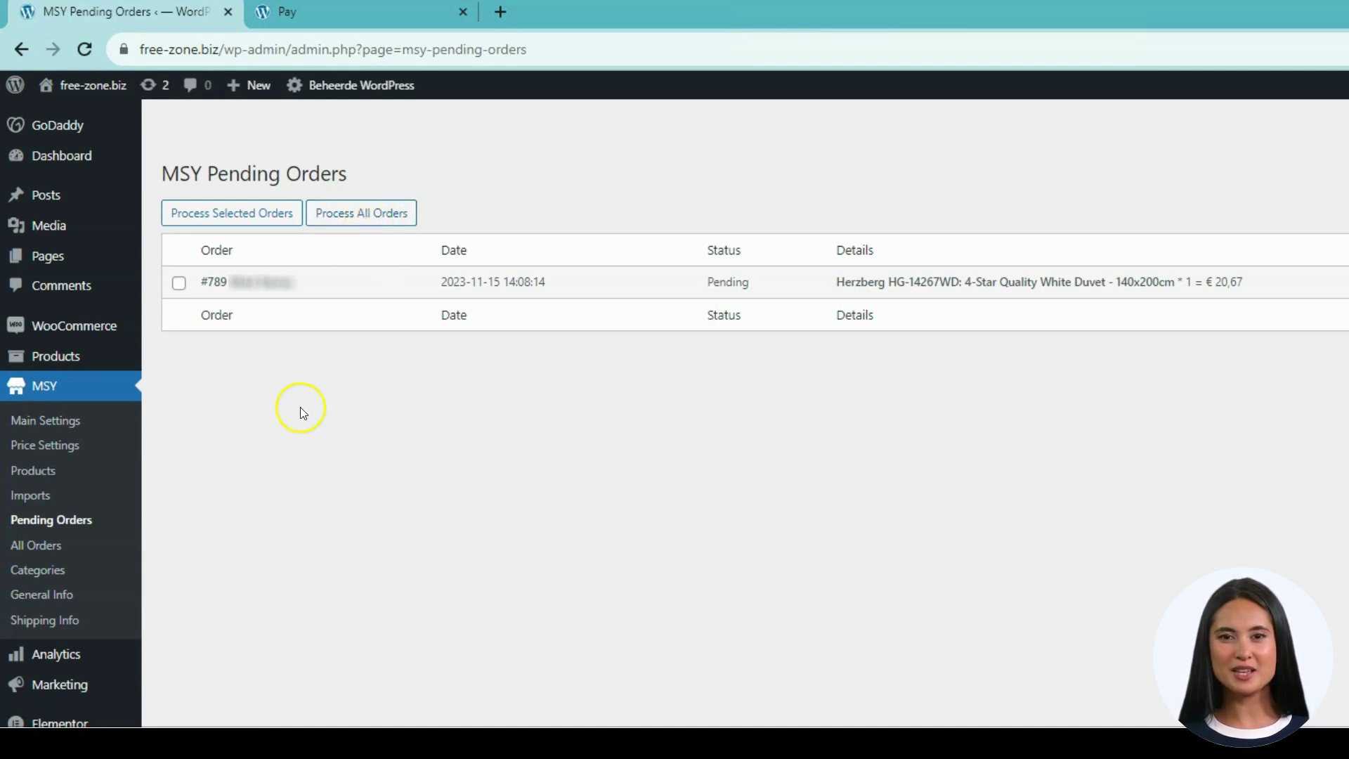
# - Tick order #789, run Process Selected Orders, and confirm with OK
pyautogui.click(377, 222)
pyautogui.click(179, 285)
pyautogui.click(335, 438)
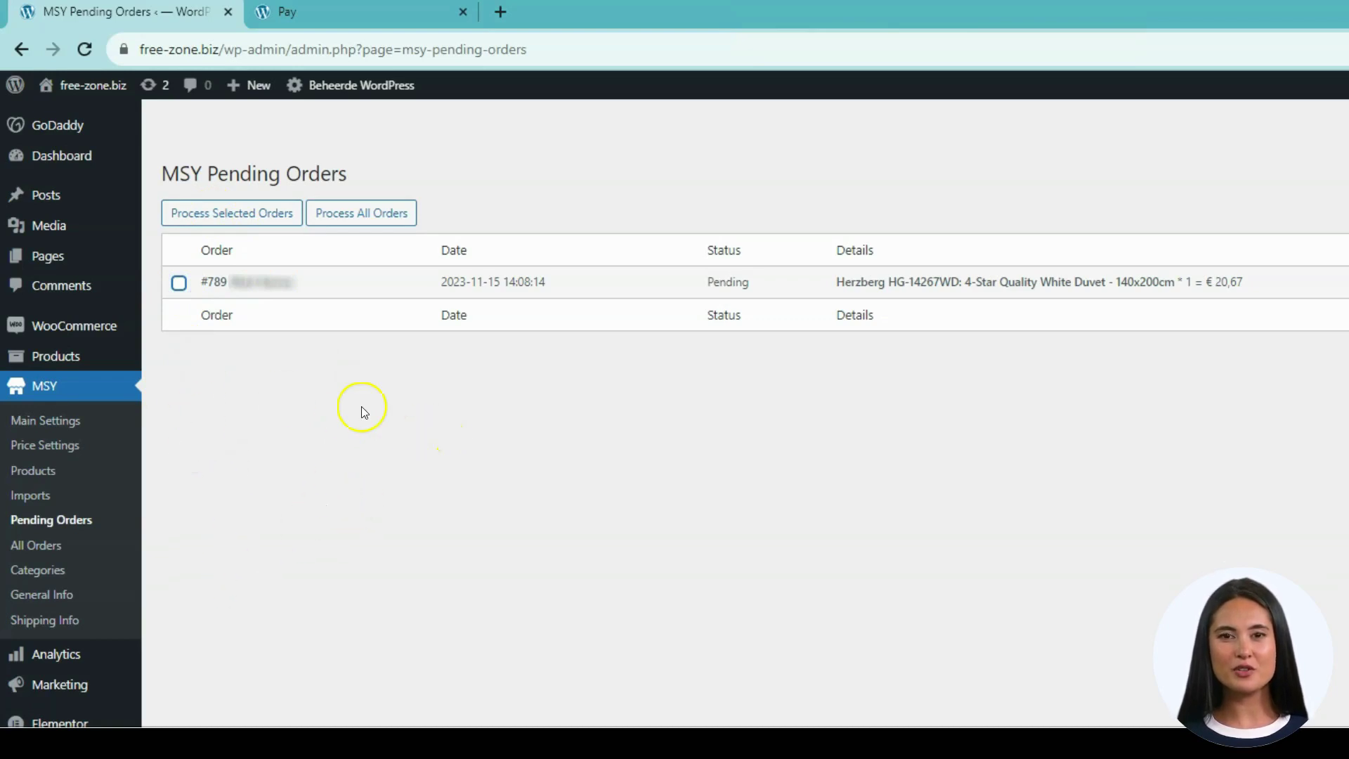
pyautogui.click(179, 284)
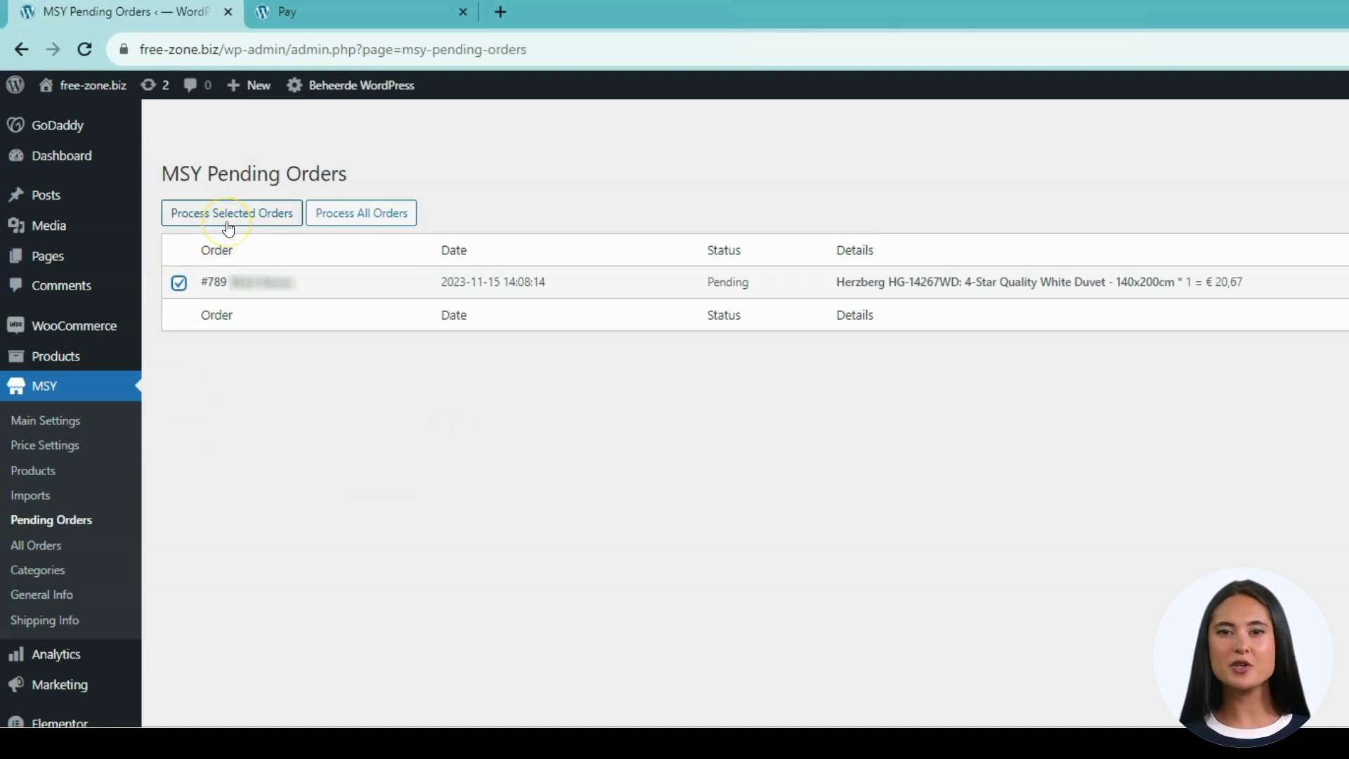
pyautogui.click(228, 223)
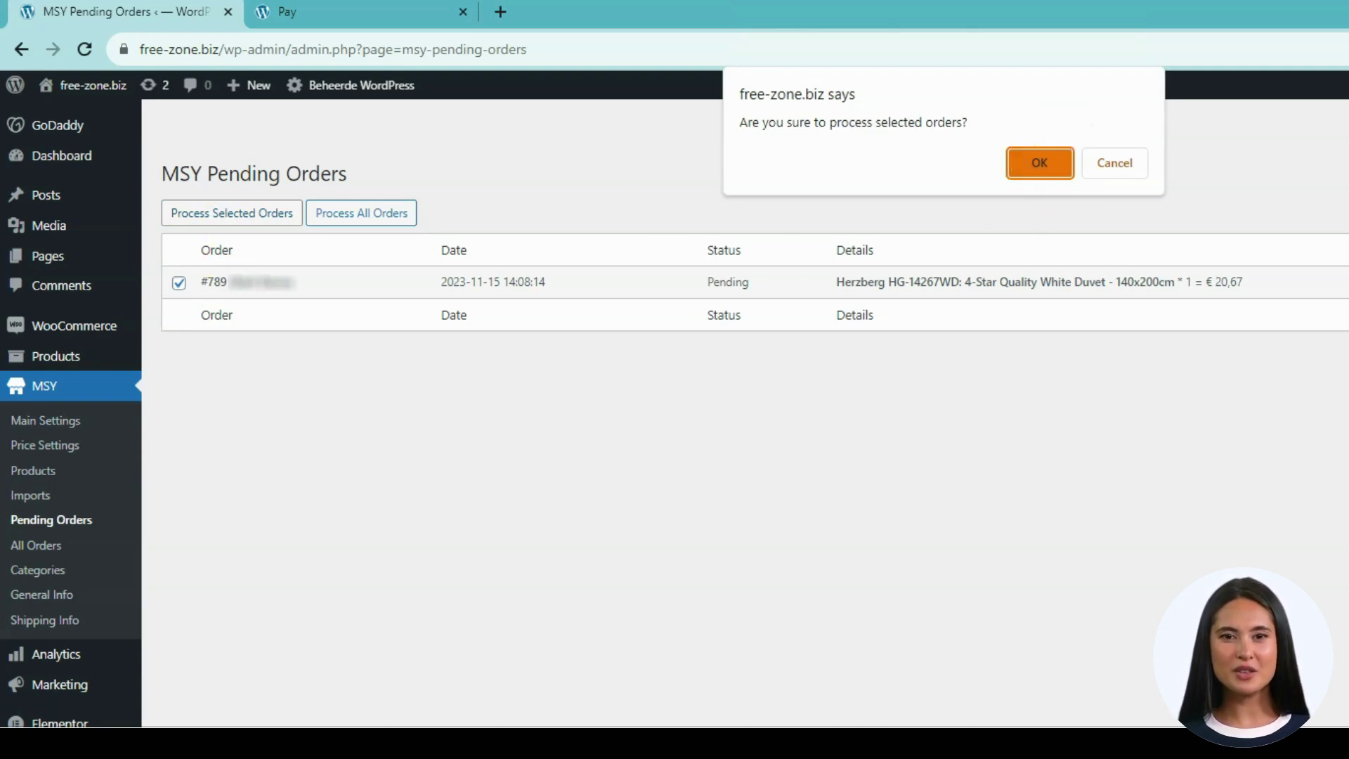
pyautogui.click(1015, 168)
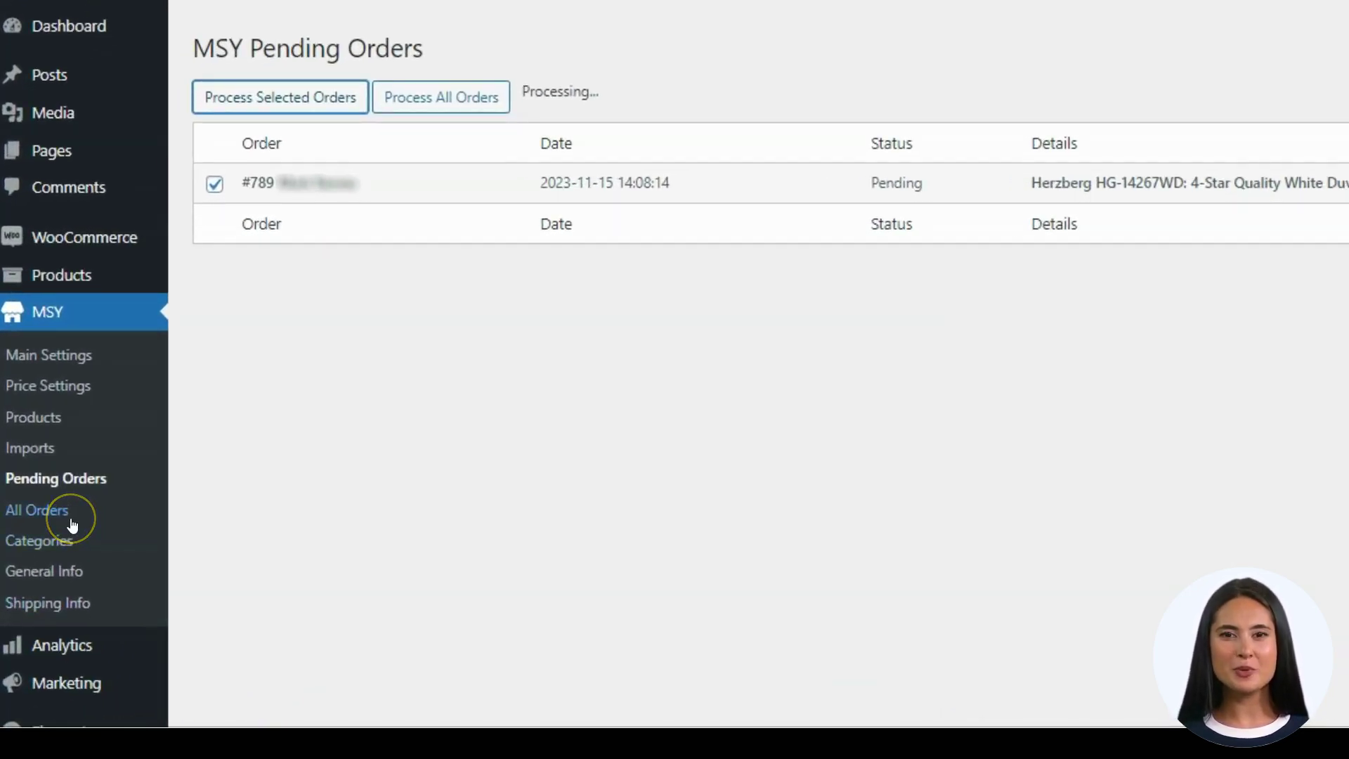
# - Open MSY > All Orders and inspect order #789's row among the four pending orders
pyautogui.click(71, 521)
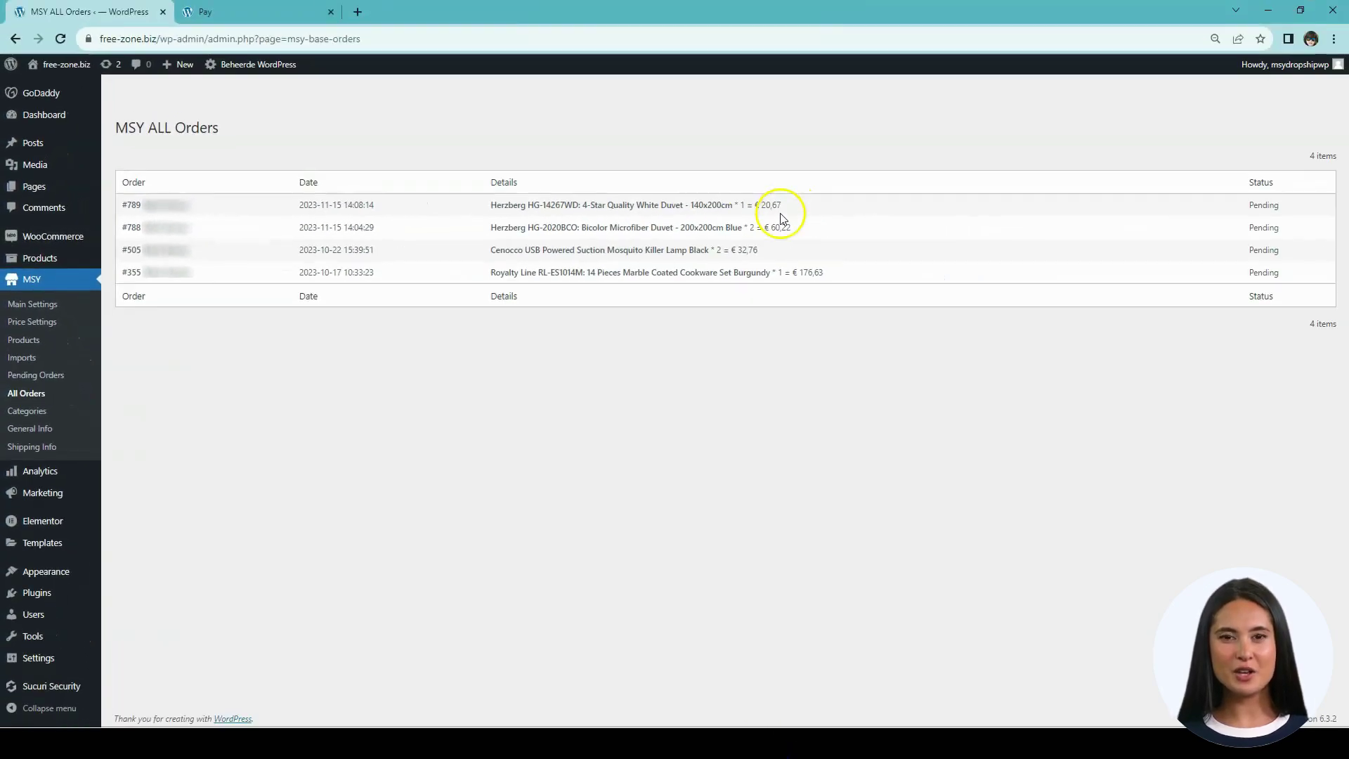
pyautogui.moveTo(135, 204); pyautogui.dragTo(830, 204)
pyautogui.click(829, 204)
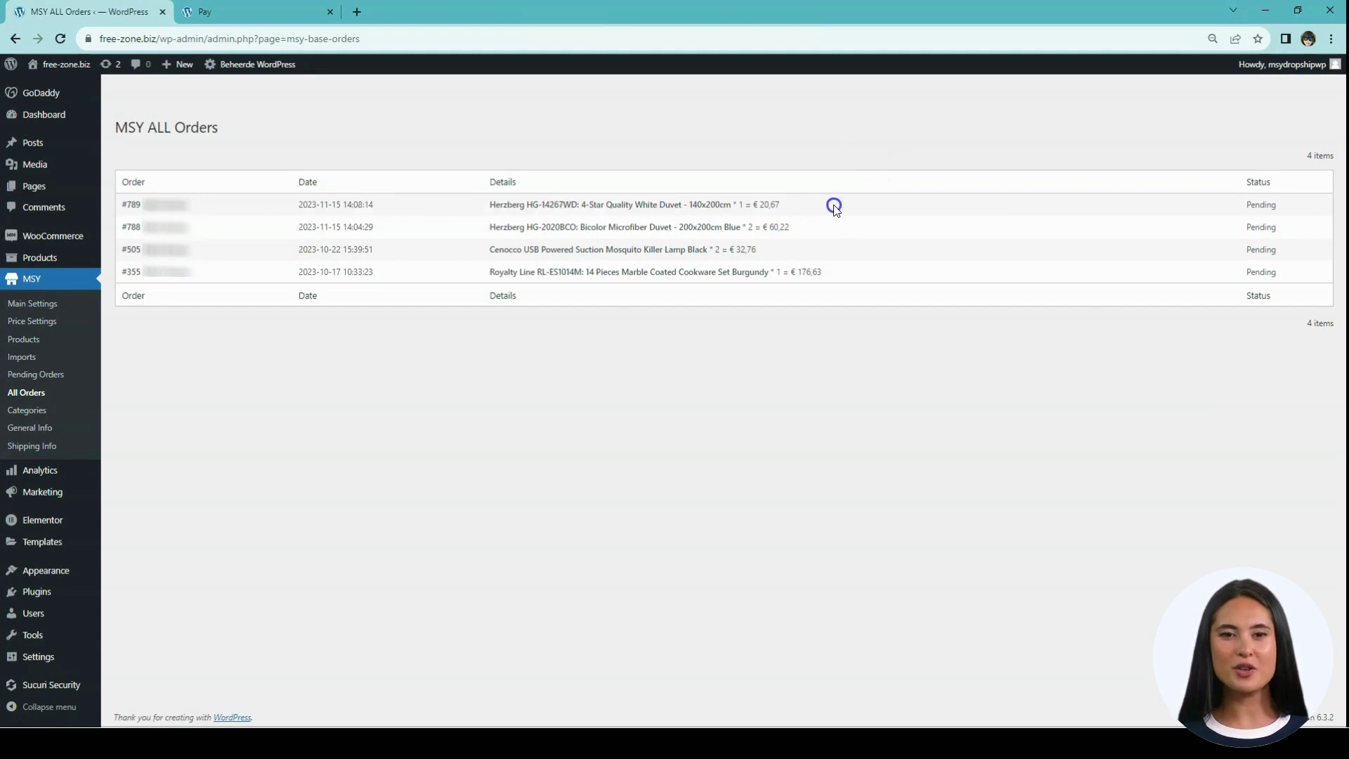